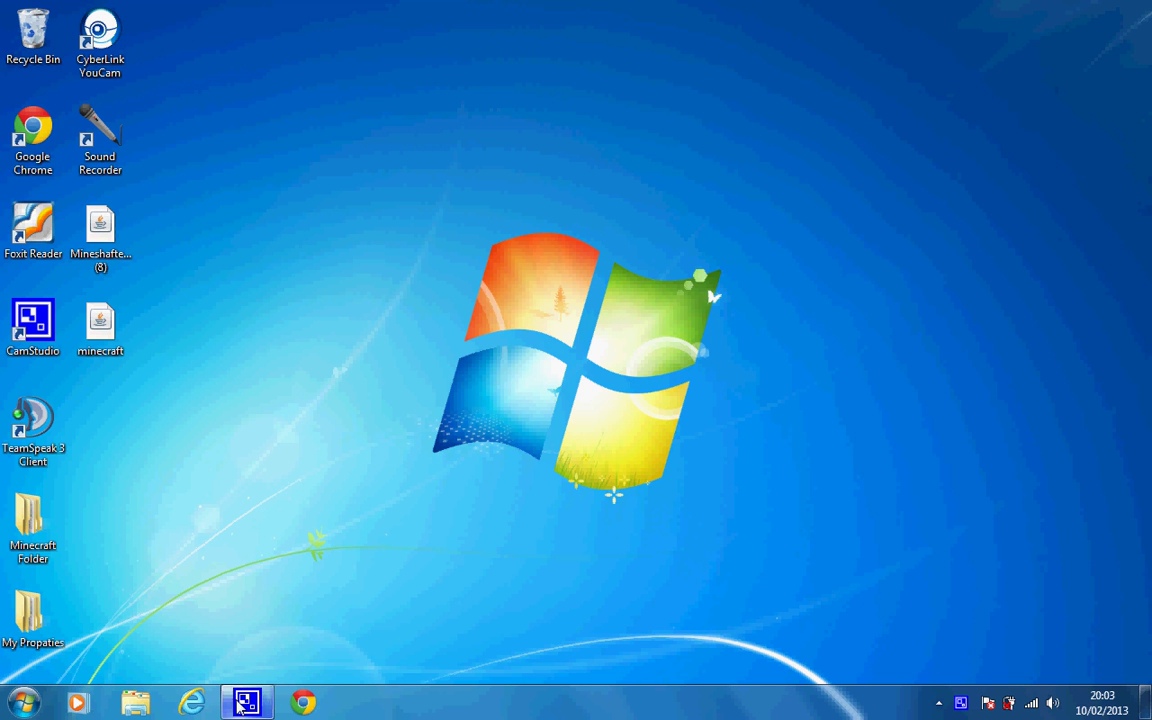
Launch Chrome from the taskbar so it opens on the Google home page.
right_click(240, 703)
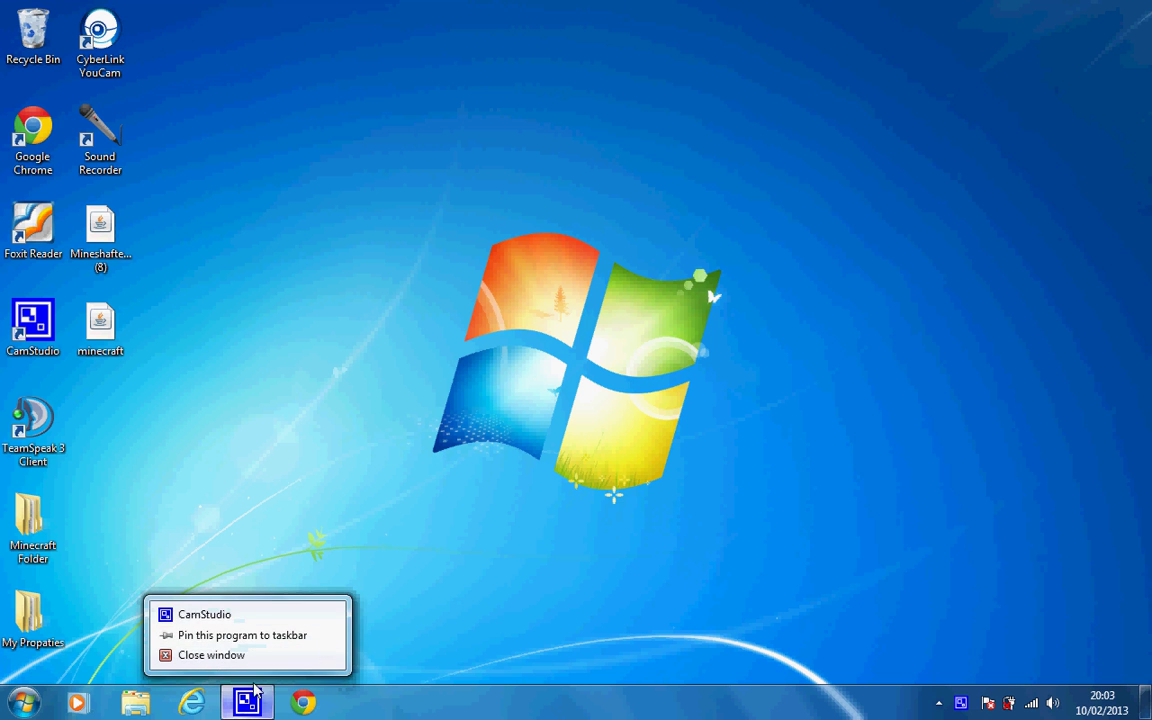
click(305, 703)
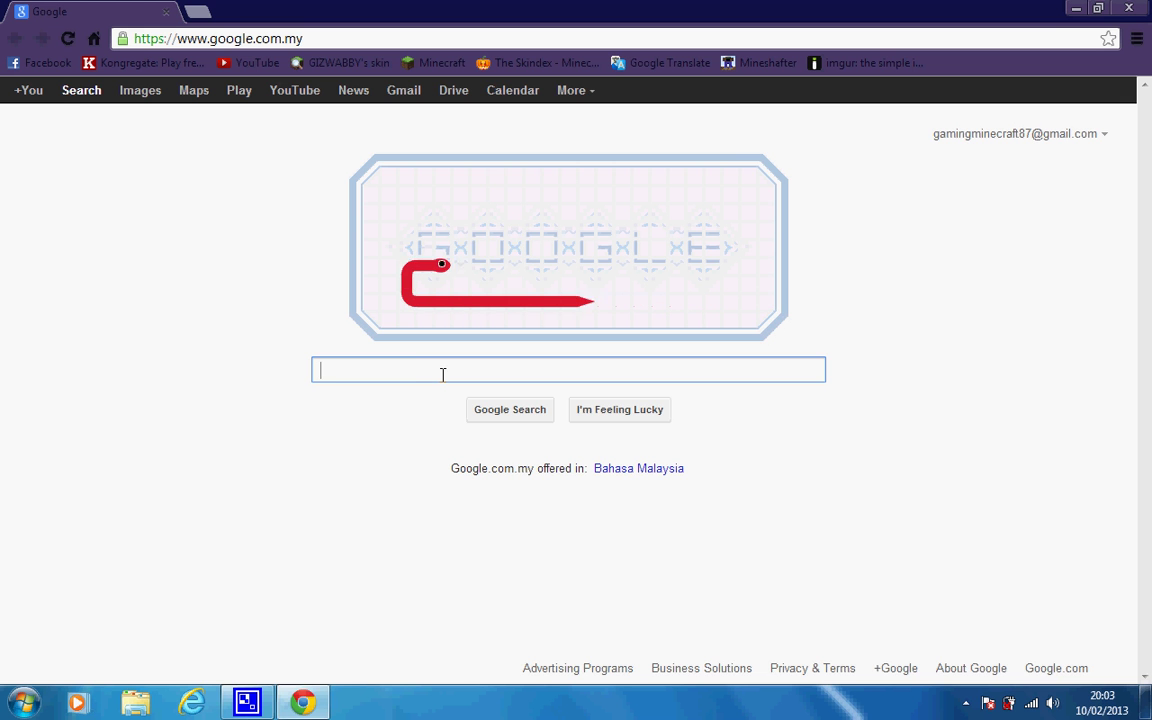
Search Google for mineshafter.info and open the Mineshafter website.
text(Mineshaf)
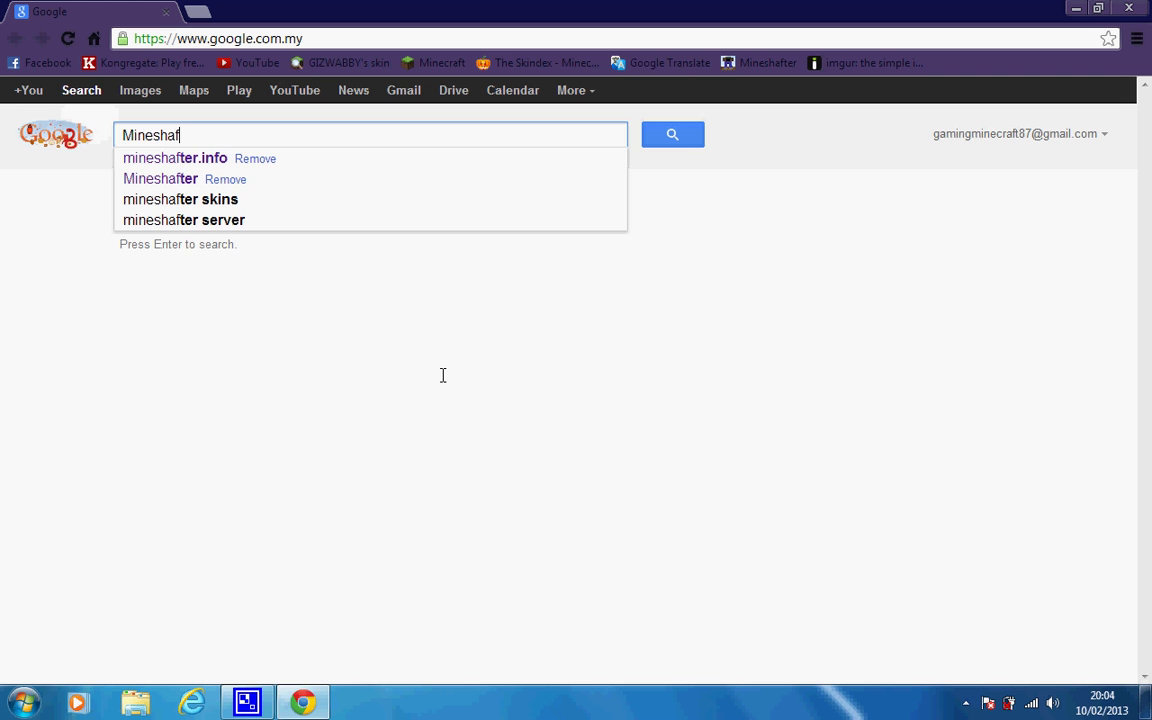
key(BackSpace)
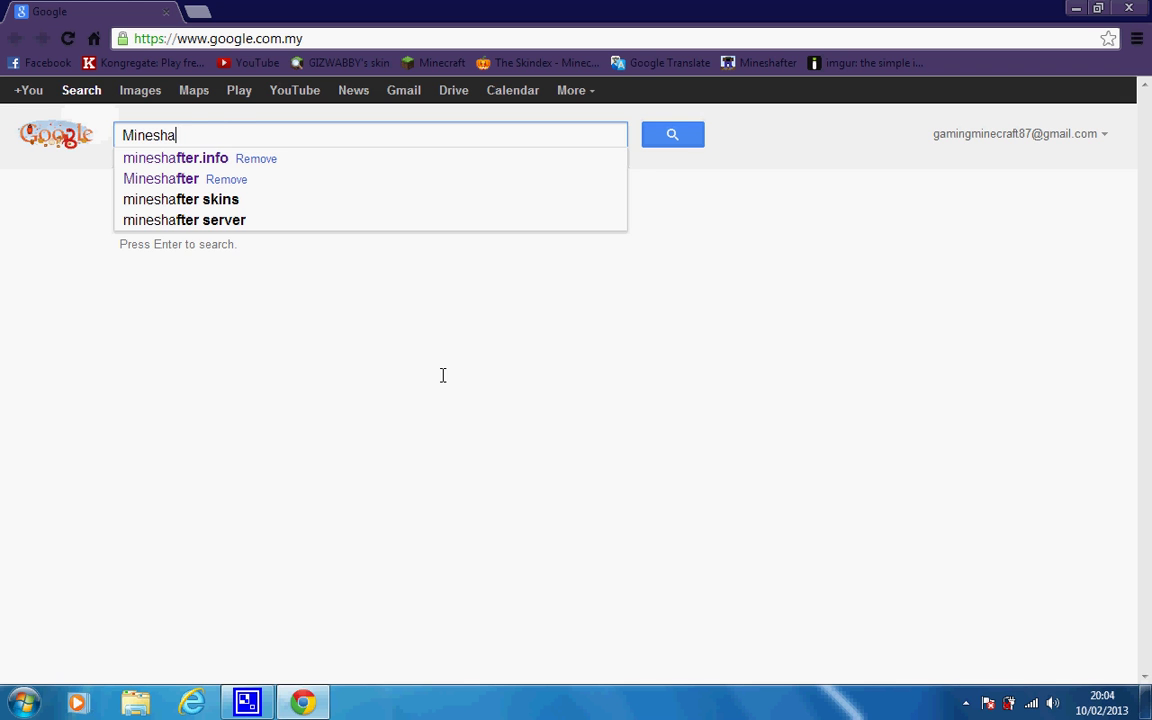
key(Down)
click(443, 375)
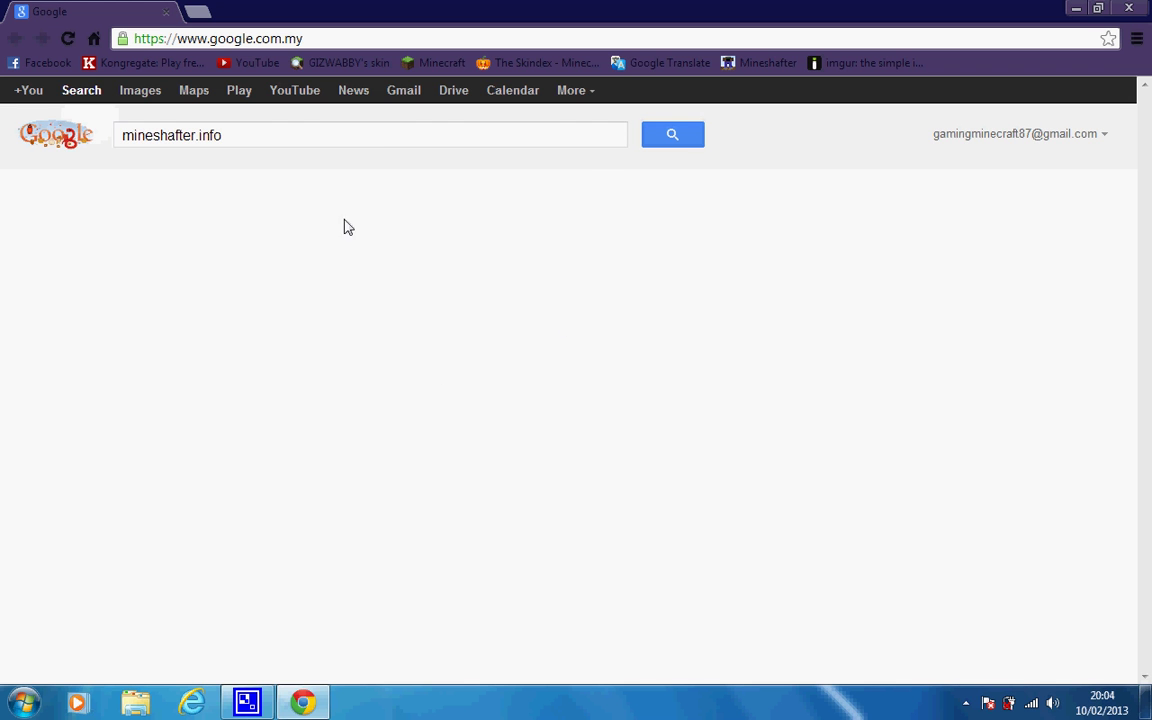
right_click(735, 245)
click(684, 167)
click(686, 145)
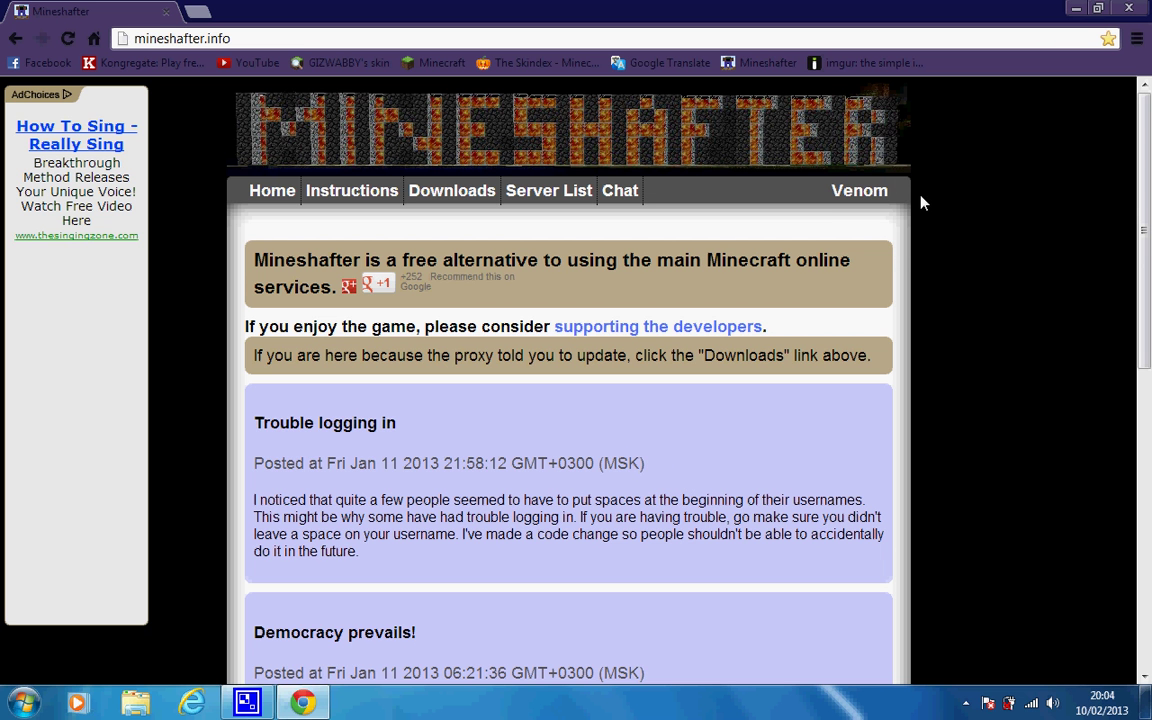
mouse_move(859, 190)
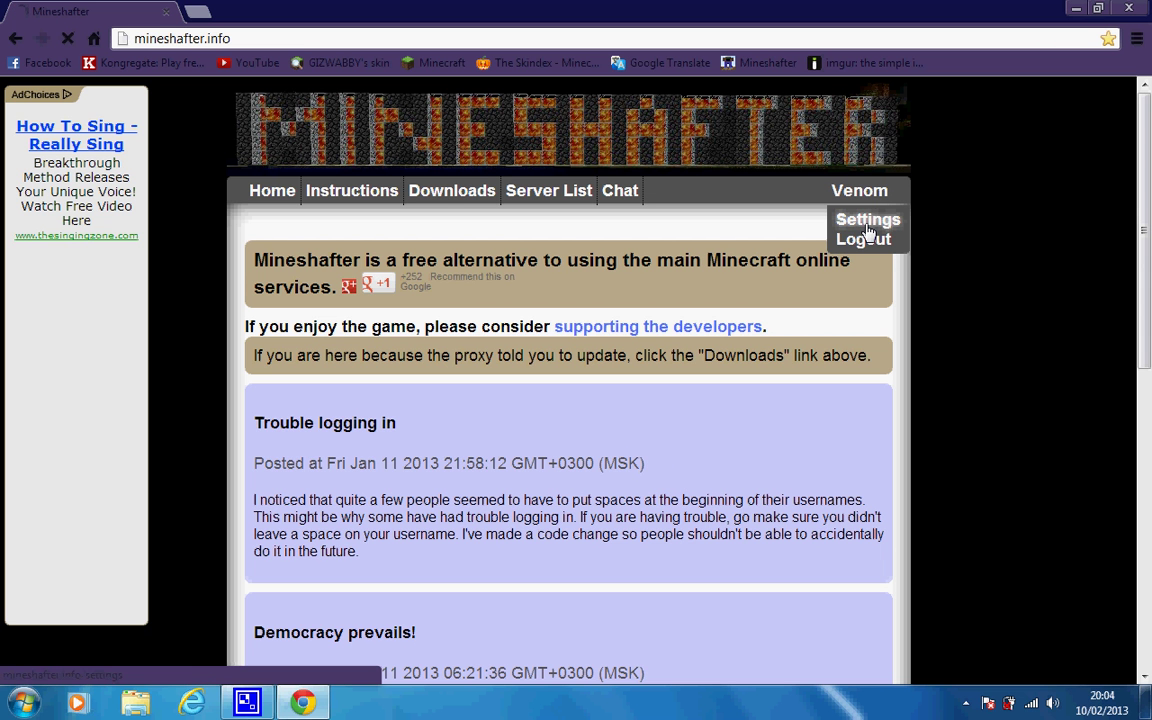
click(866, 224)
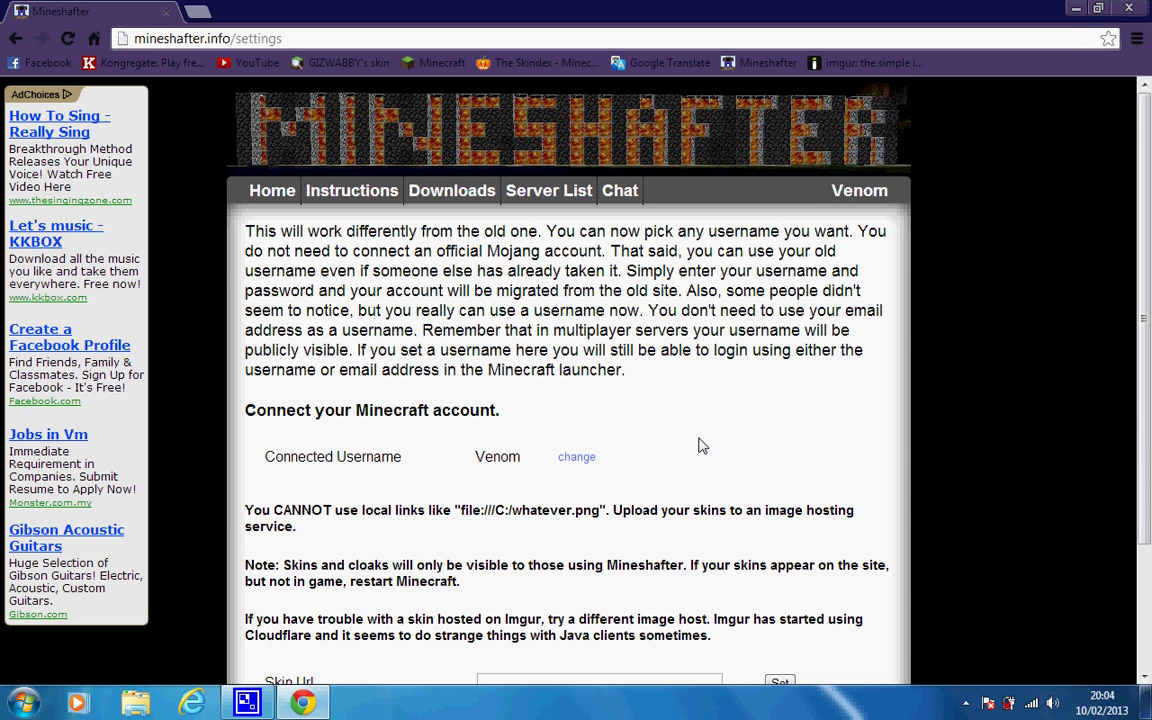
scroll(649, 444, down, 3)
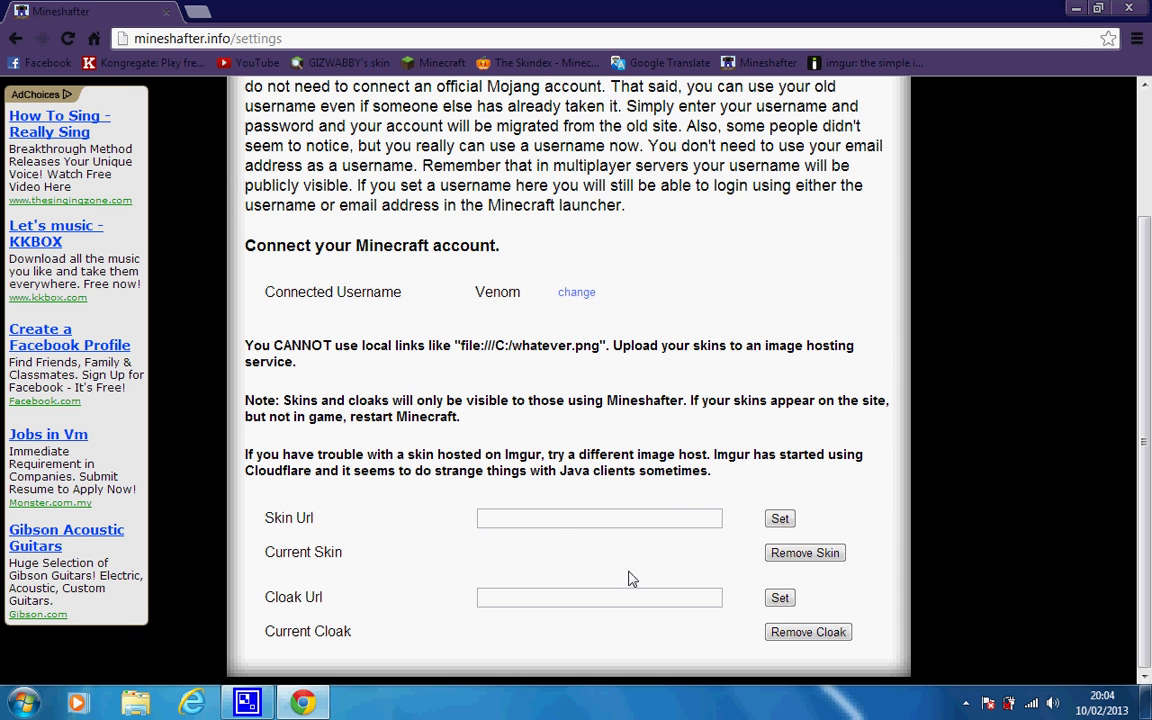
scroll(745, 553, up, 2)
scroll(745, 558, down, 2)
click(1075, 8)
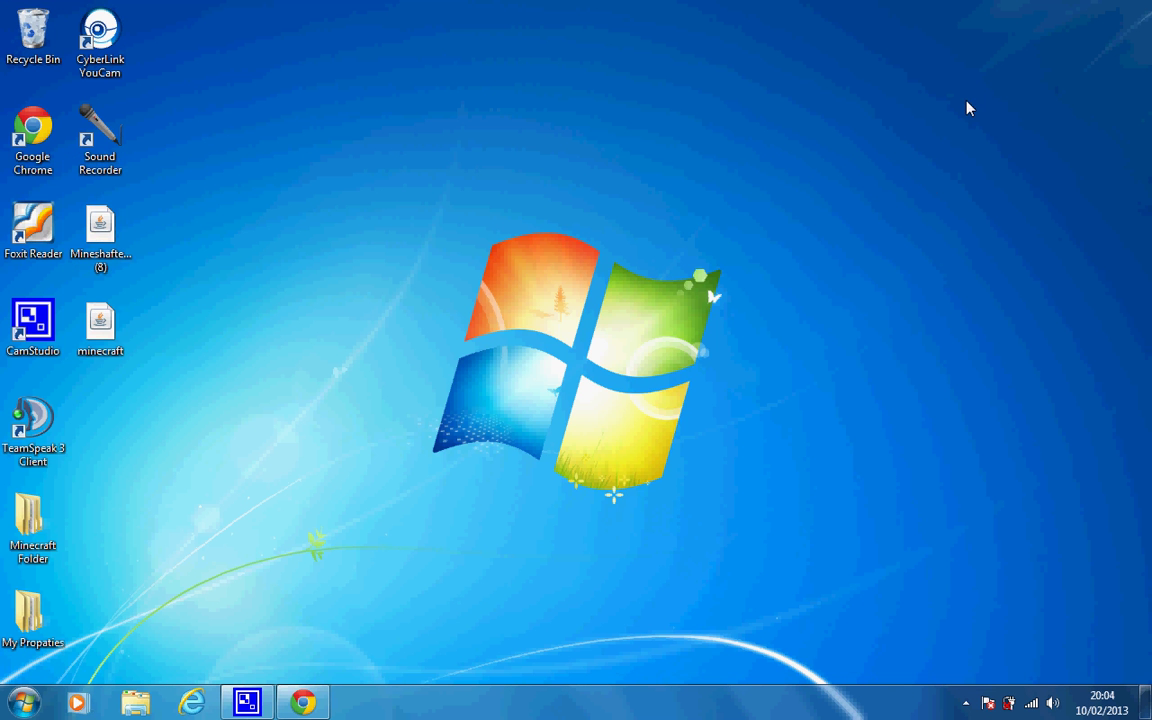
right_click(967, 101)
click(1010, 151)
right_click(822, 165)
click(900, 221)
click(22, 705)
click(84, 658)
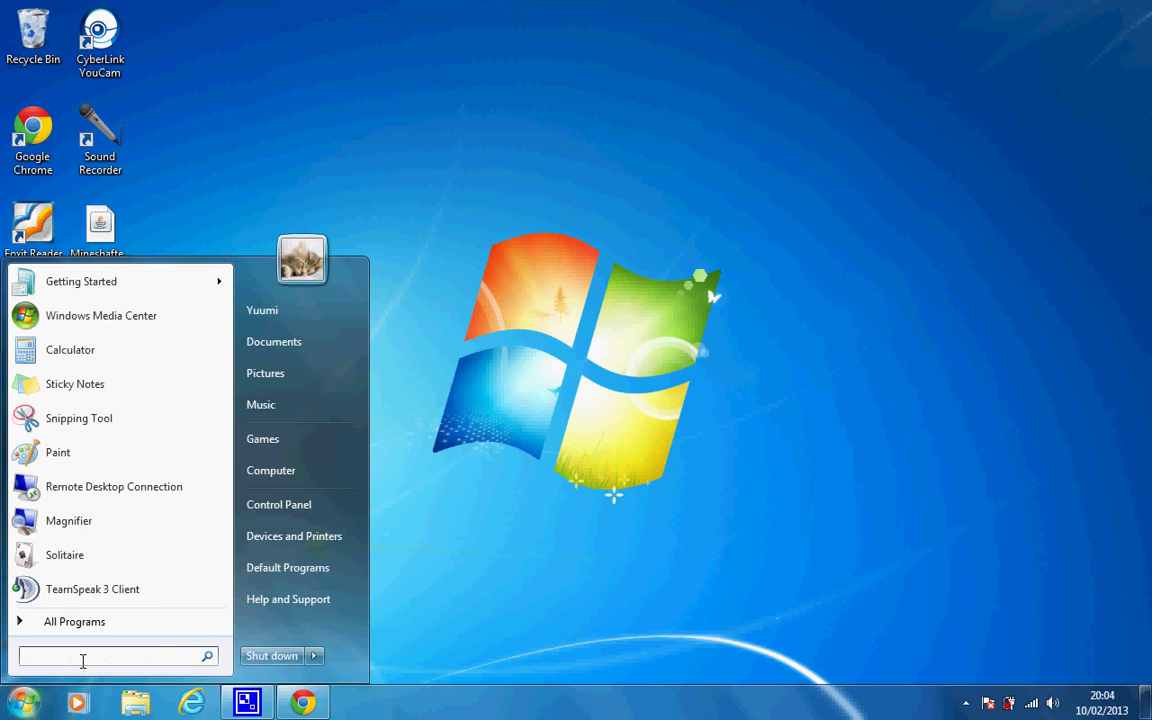
click(583, 410)
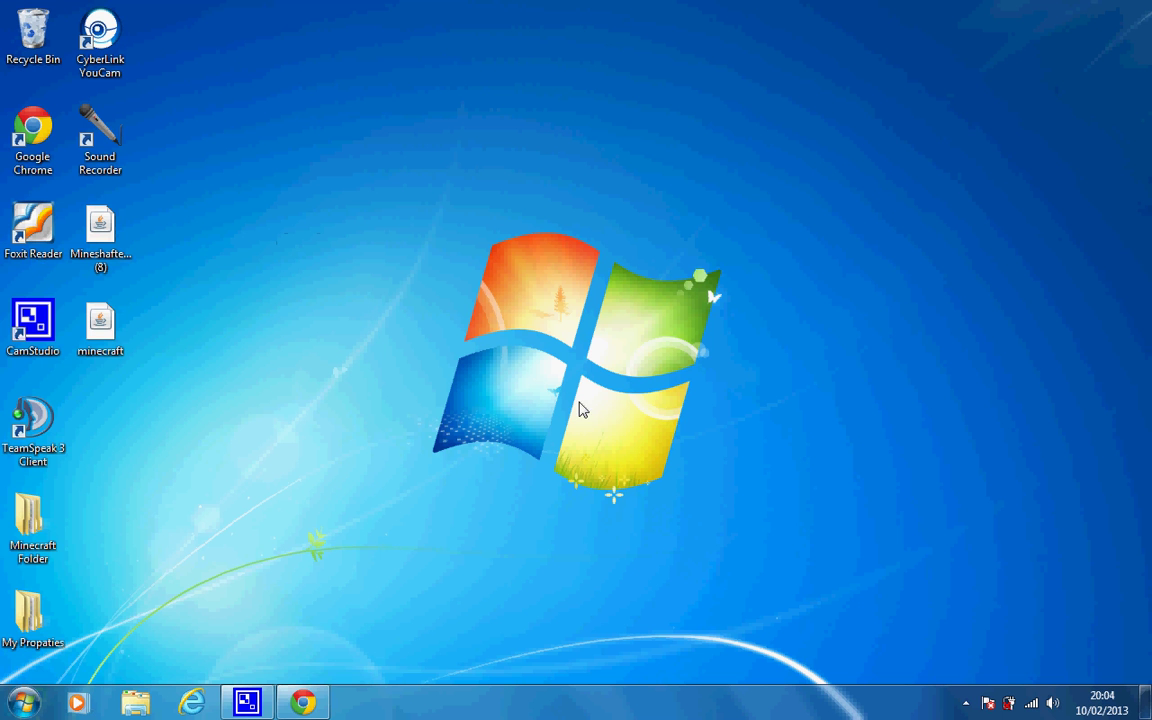
right_click(402, 344)
click(449, 394)
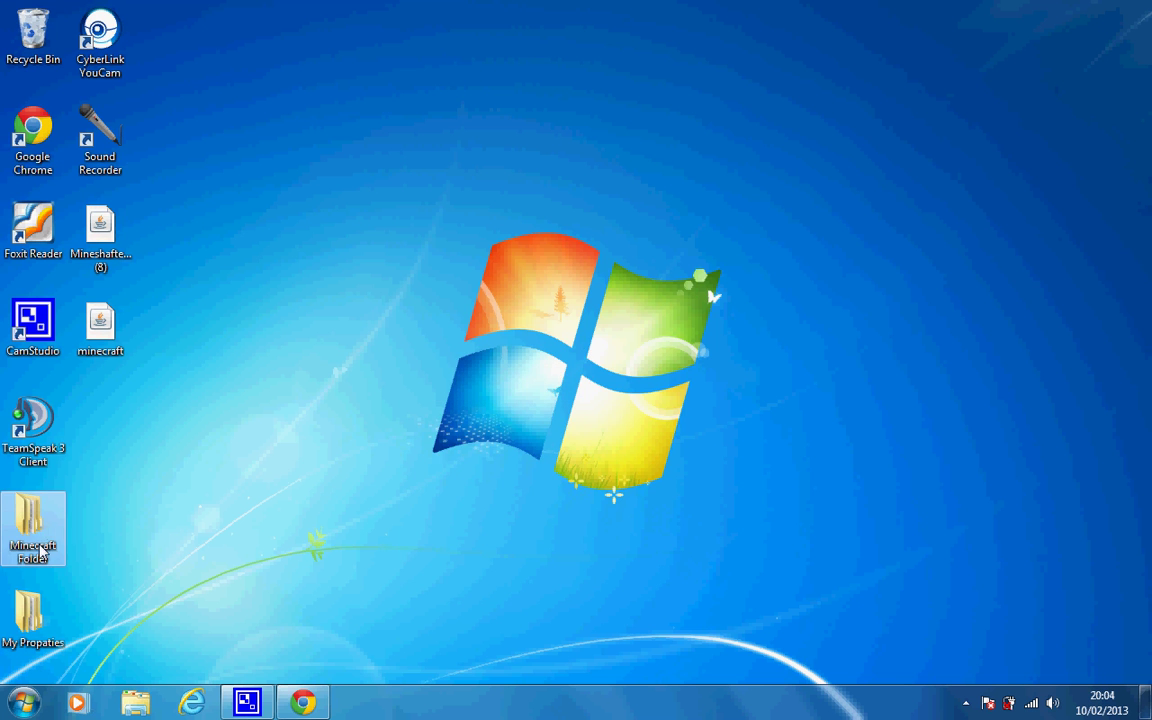
double_click(40, 543)
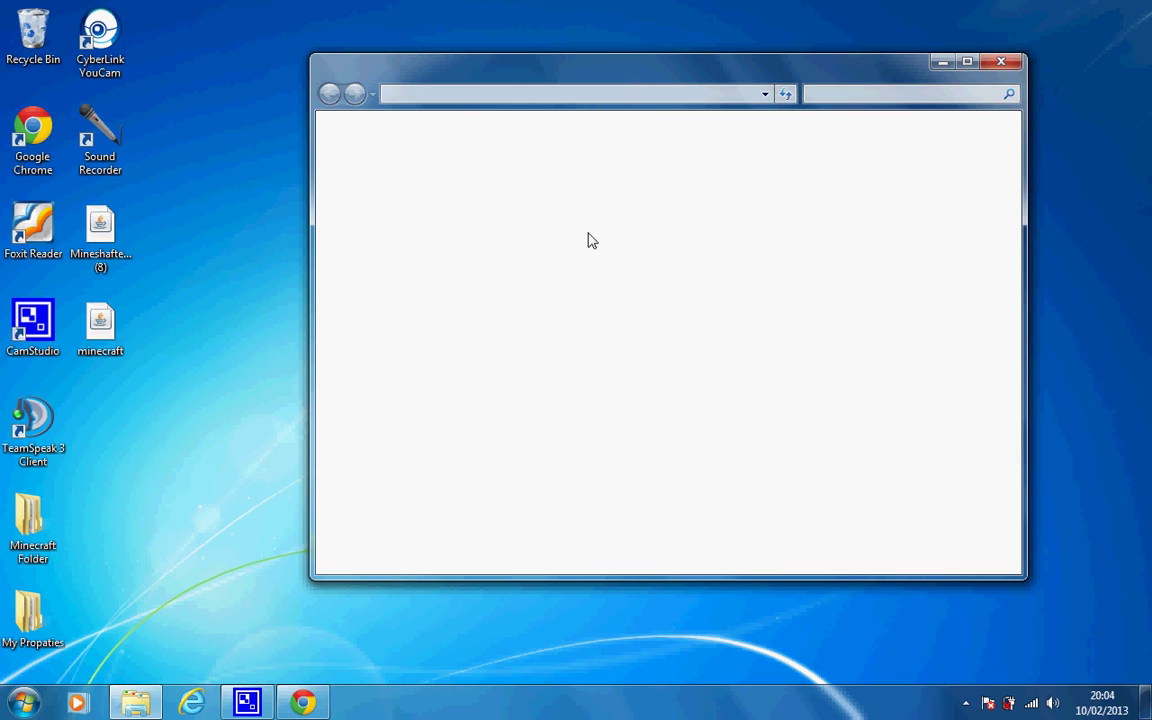
double_click(540, 235)
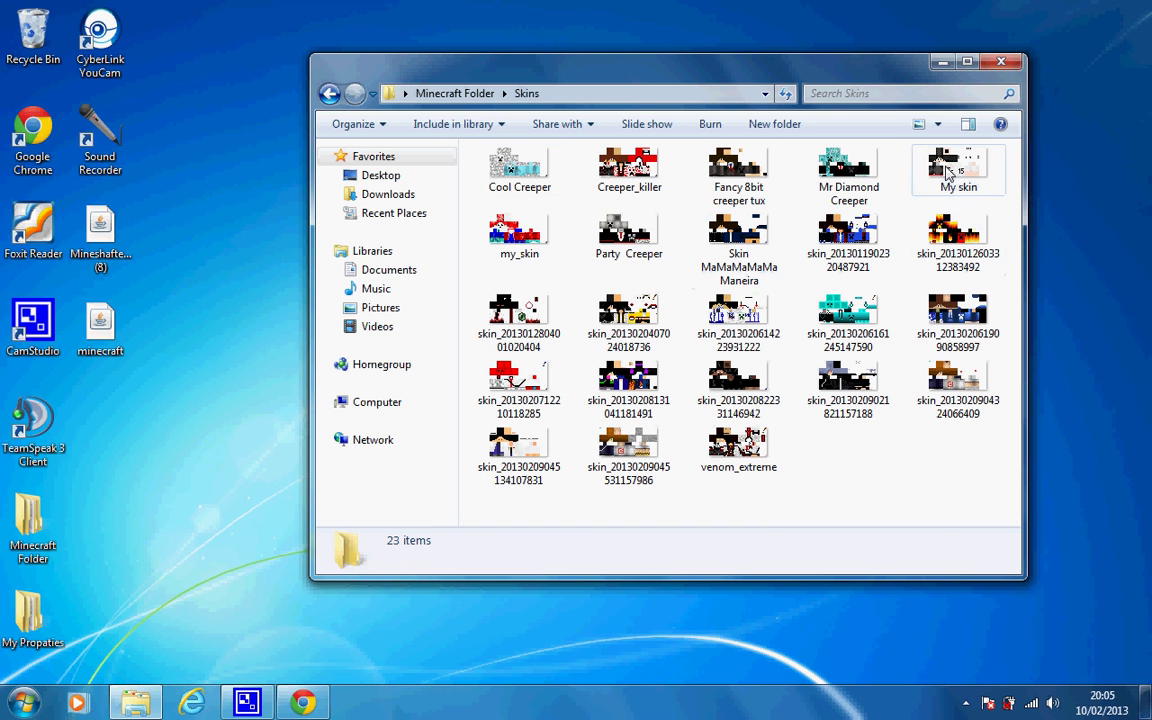
click(957, 175)
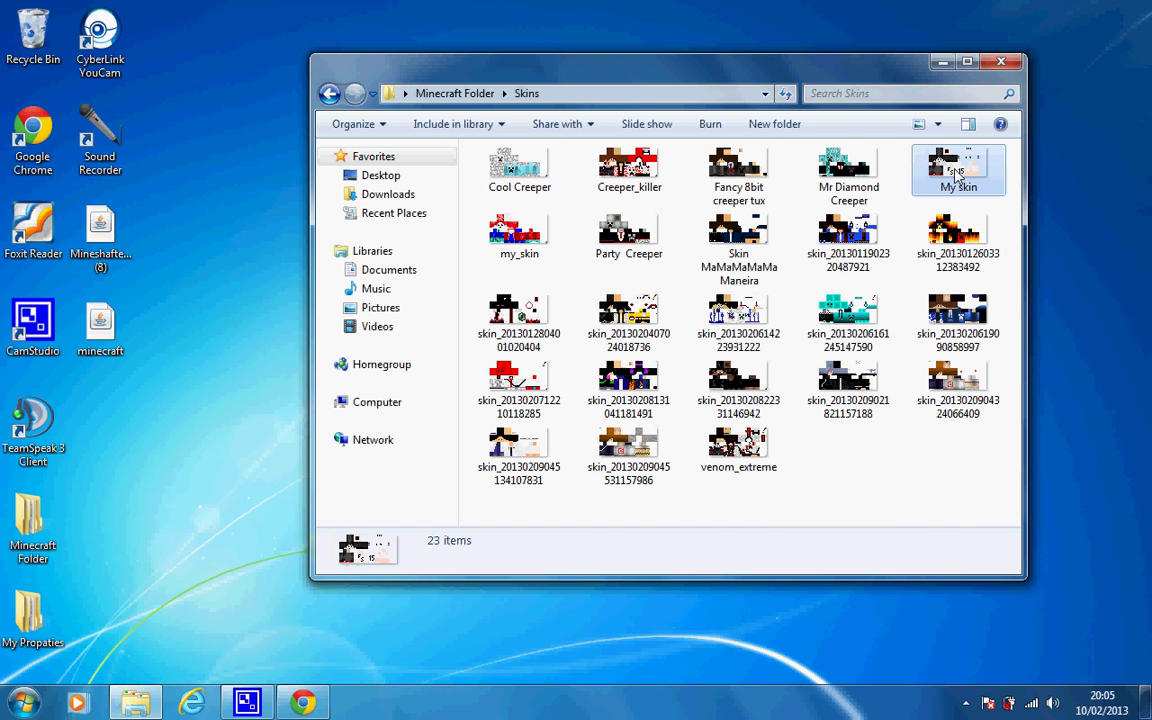
right_click(957, 175)
click(811, 483)
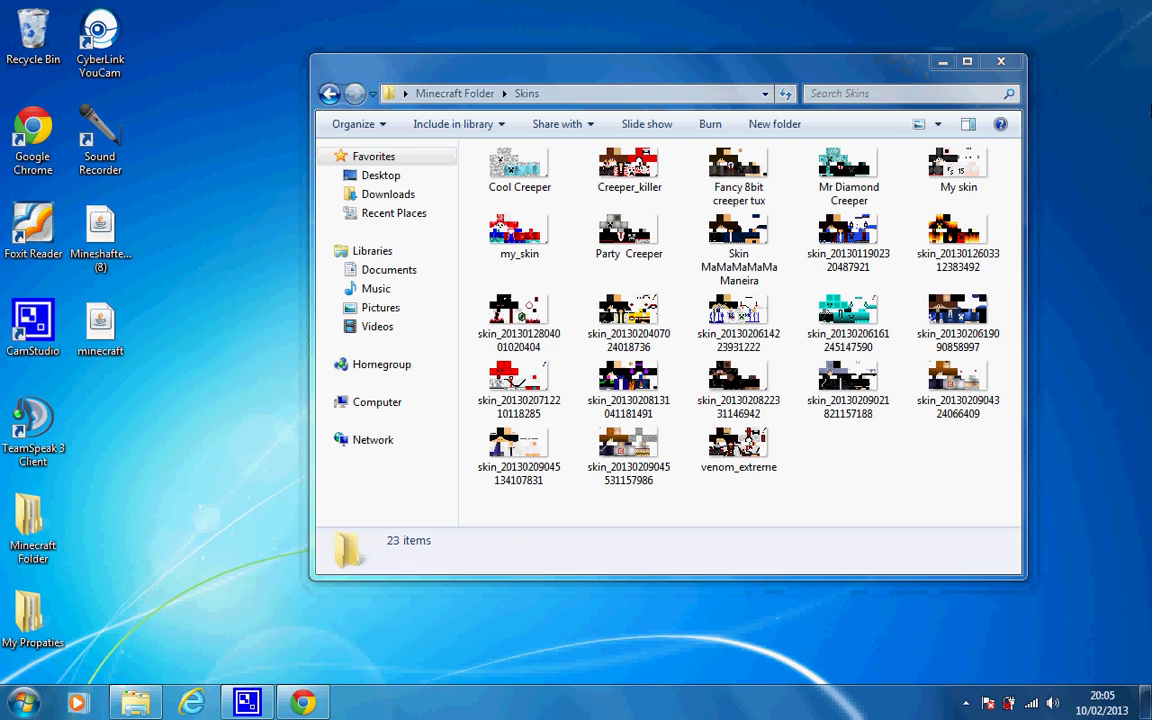
right_click(998, 103)
click(1020, 154)
right_click(1068, 128)
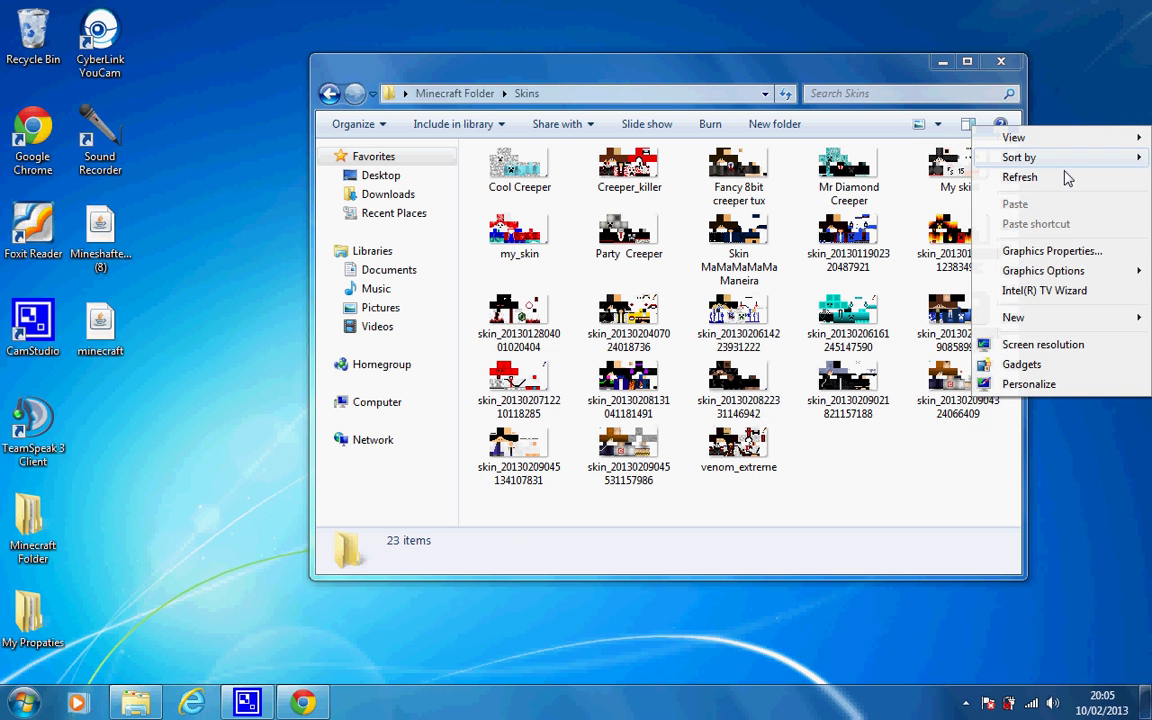
click(1066, 177)
click(1000, 62)
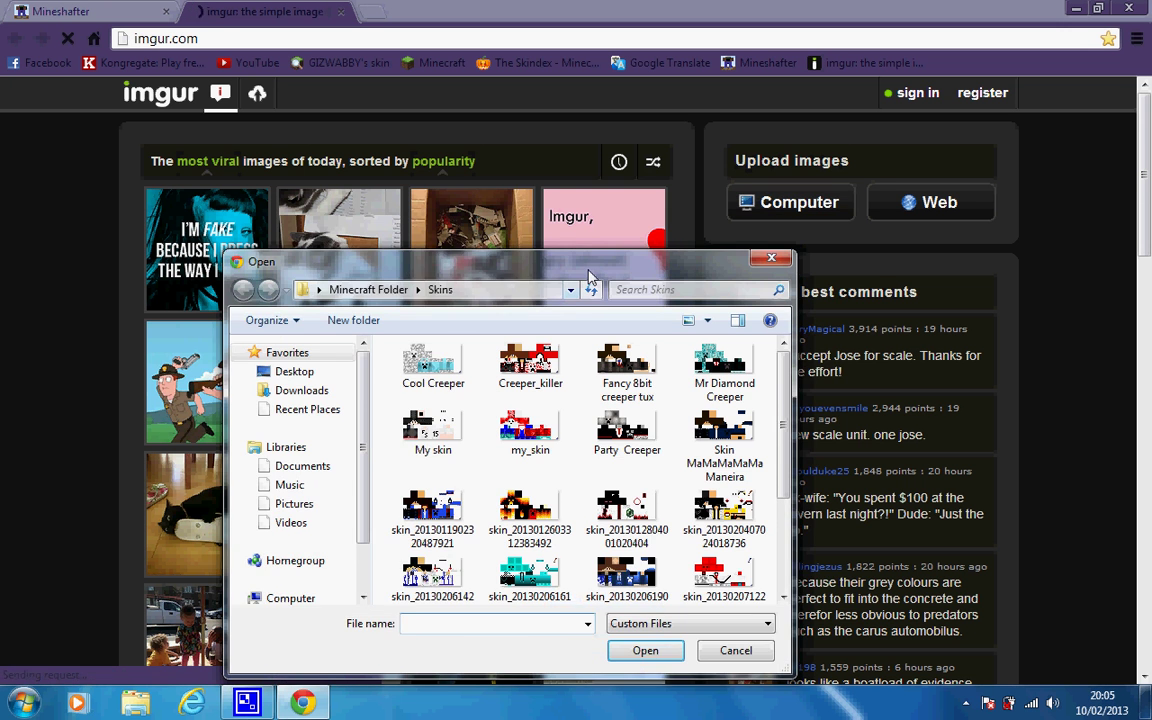
Choose 'Fancy 8bit creeper tux' from the Skins folder to queue it in Imgur.
drag(590, 276, 669, 200)
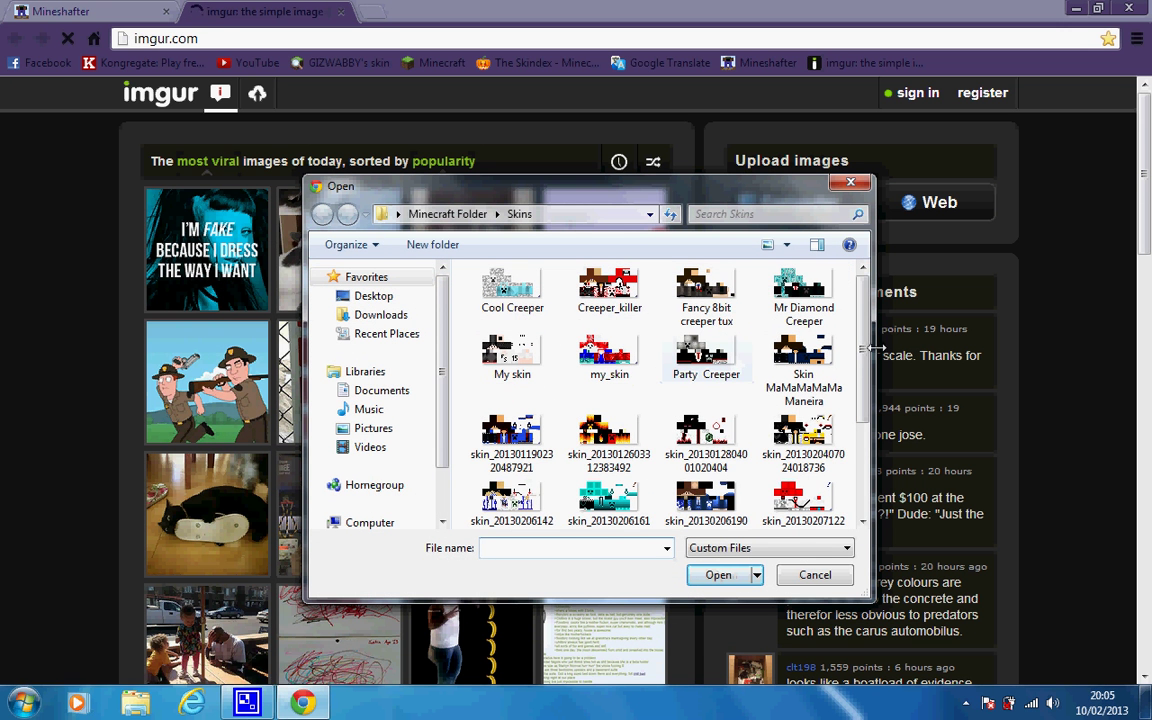
scroll(870, 380, down, 1)
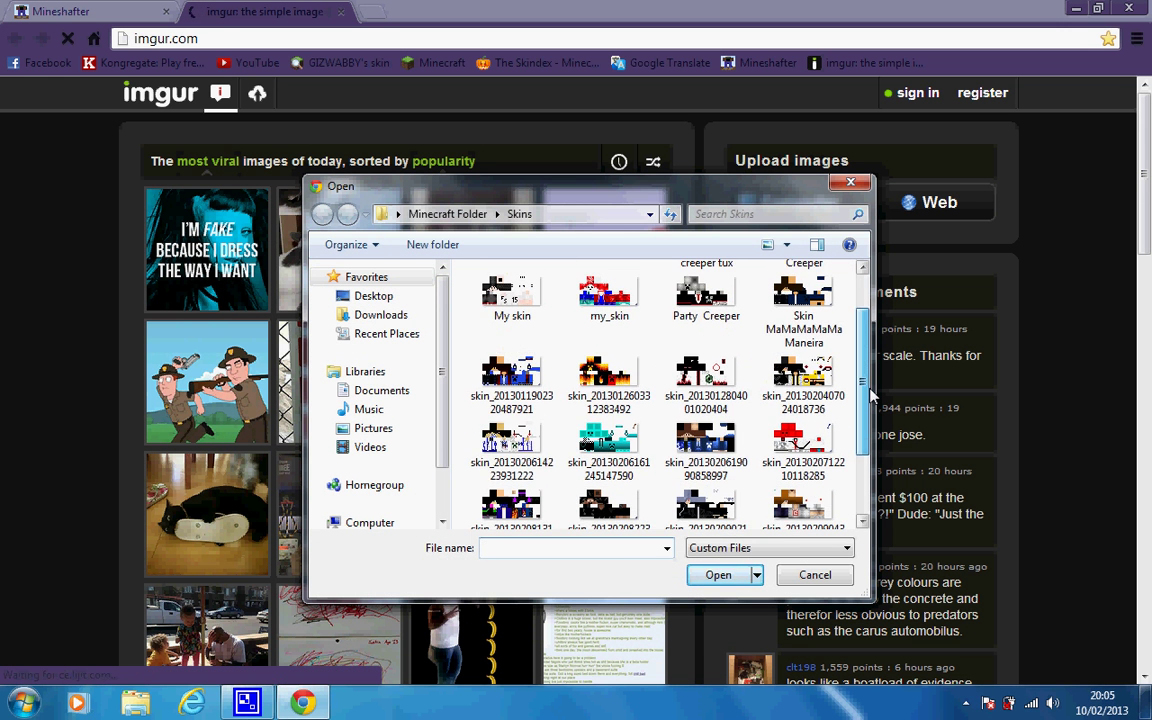
drag(870, 395, 869, 450)
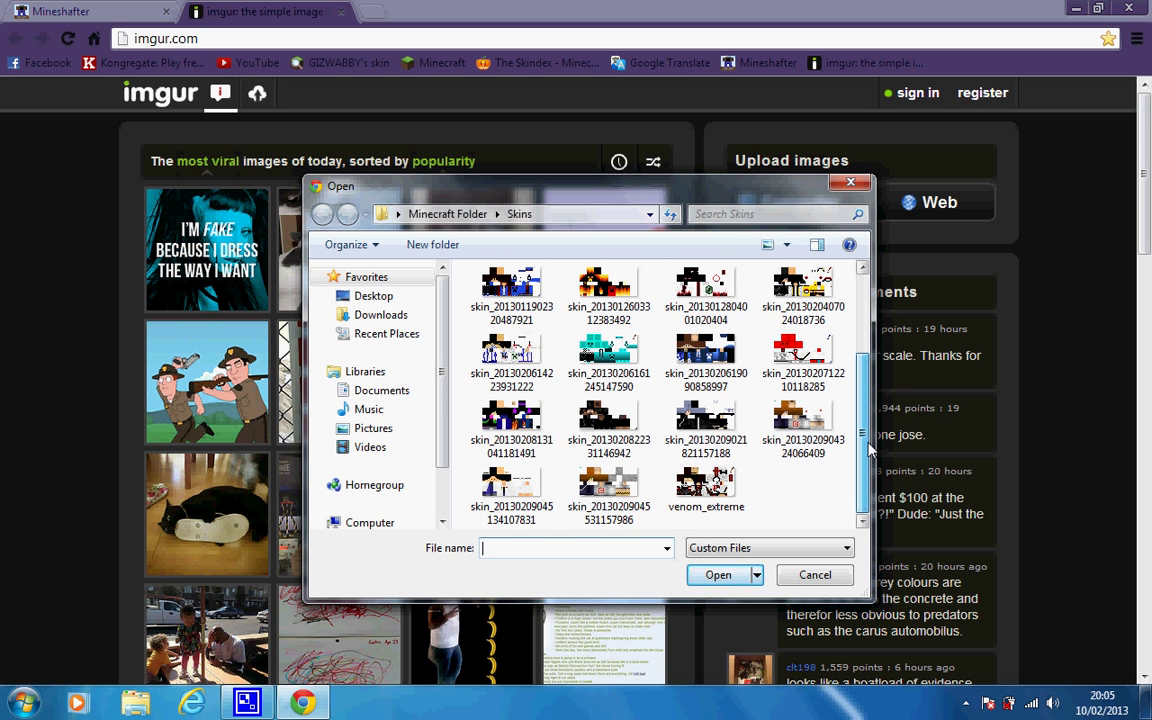
drag(870, 450, 877, 348)
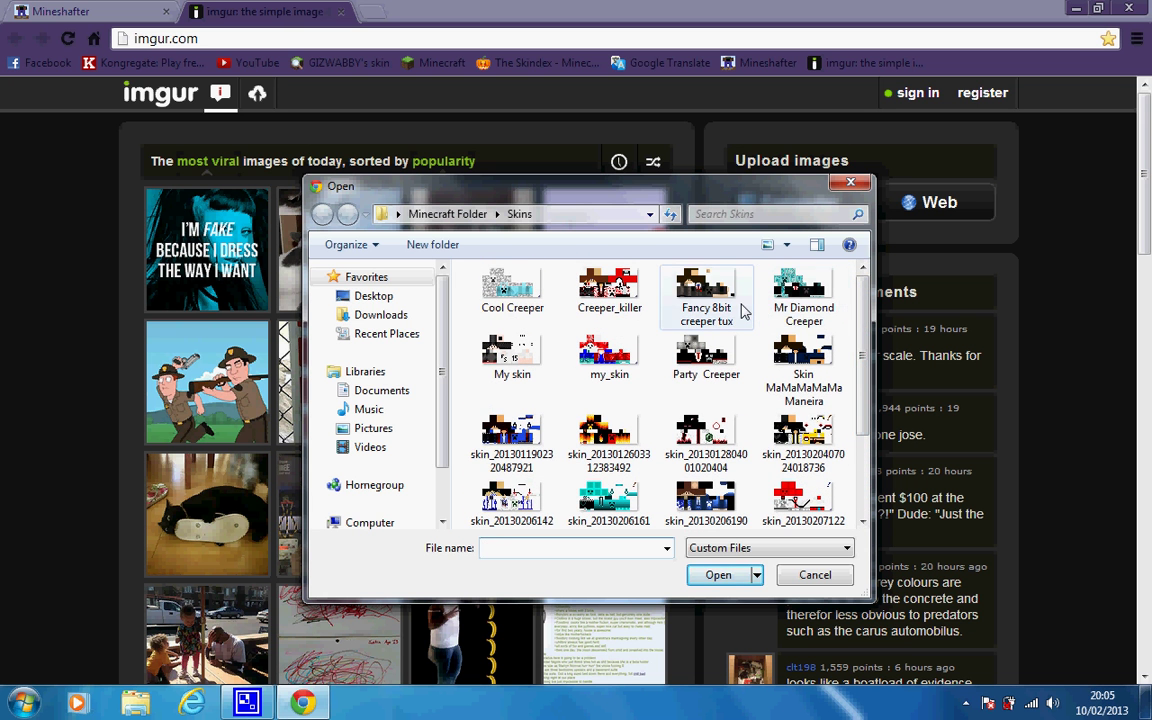
click(715, 295)
click(735, 574)
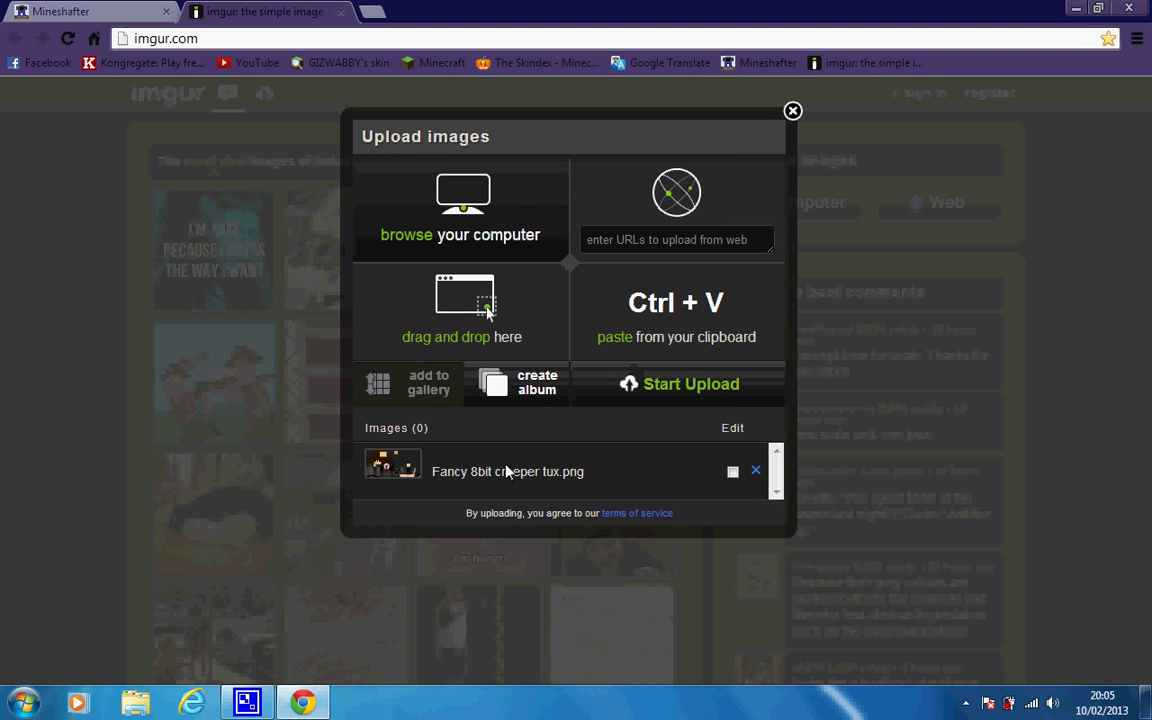
Upload the skin and open its direct link i.imgur.com/yia23VI.png, selecting the address.
click(705, 381)
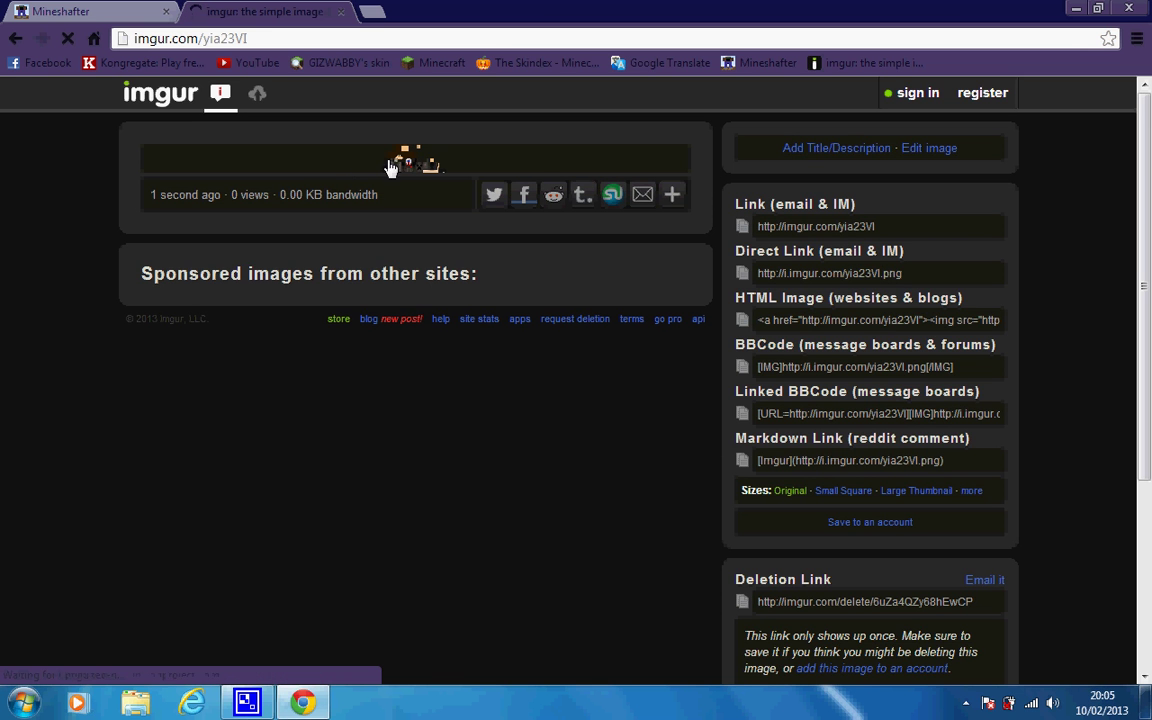
click(482, 160)
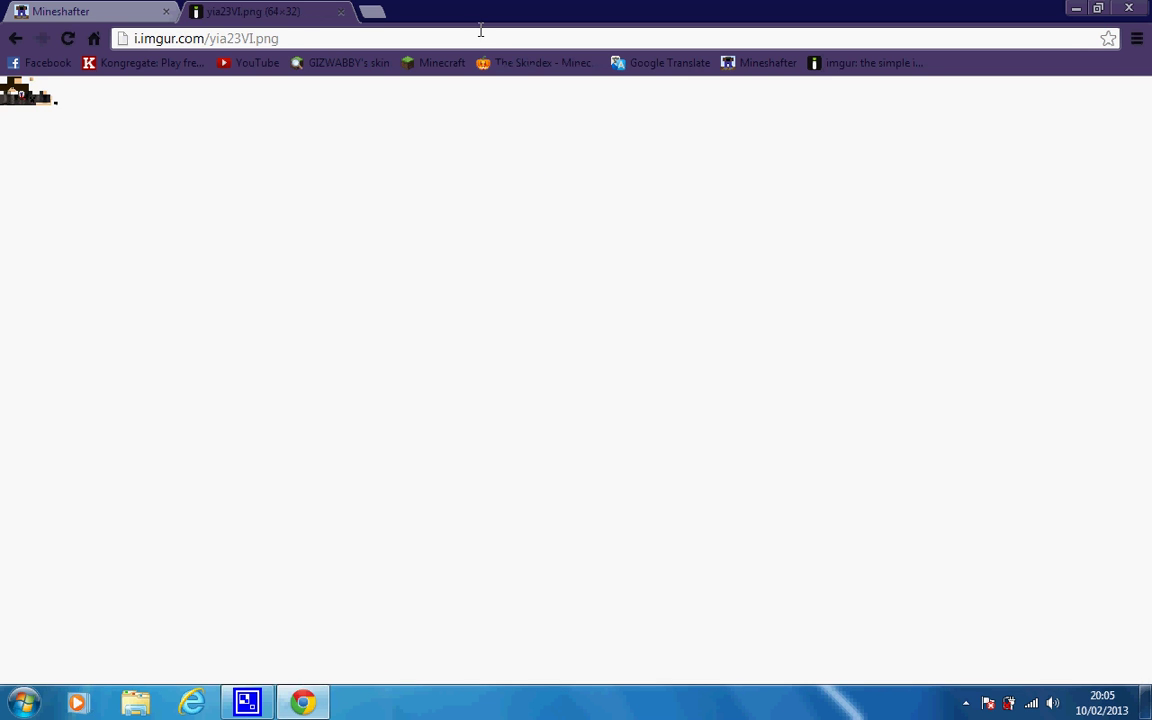
click(480, 35)
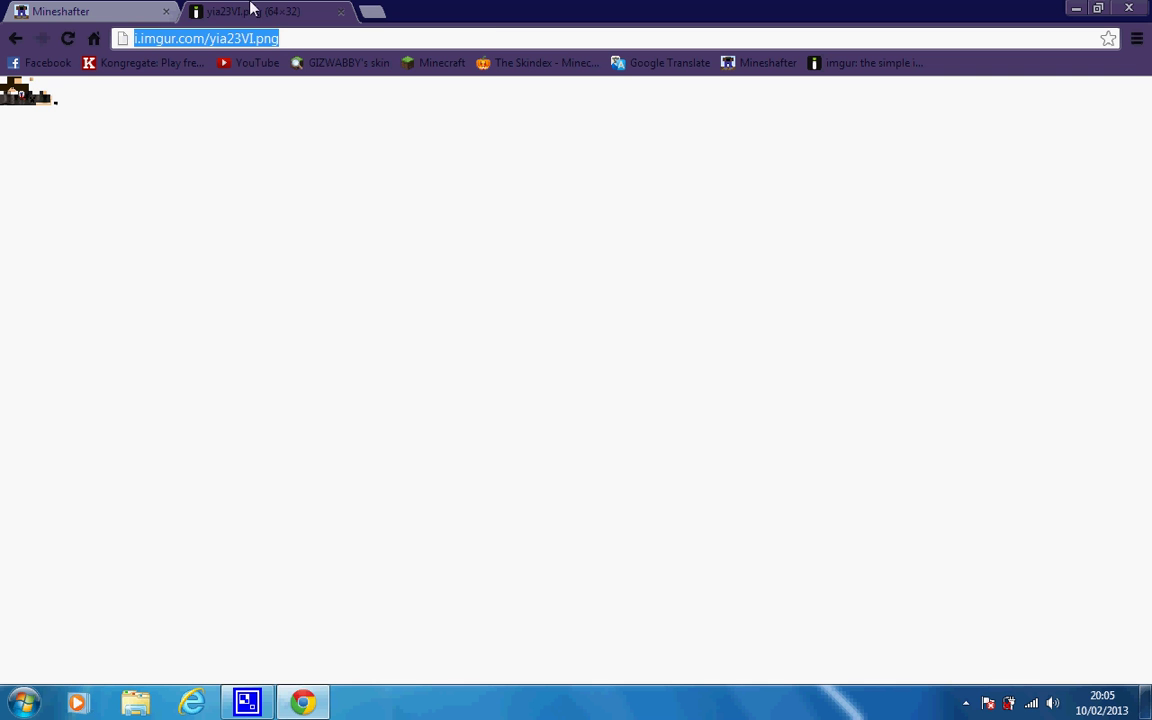
Paste the Imgur direct link into Mineshafter's Skin Url, set it, then clear the field.
click(140, 10)
click(612, 518)
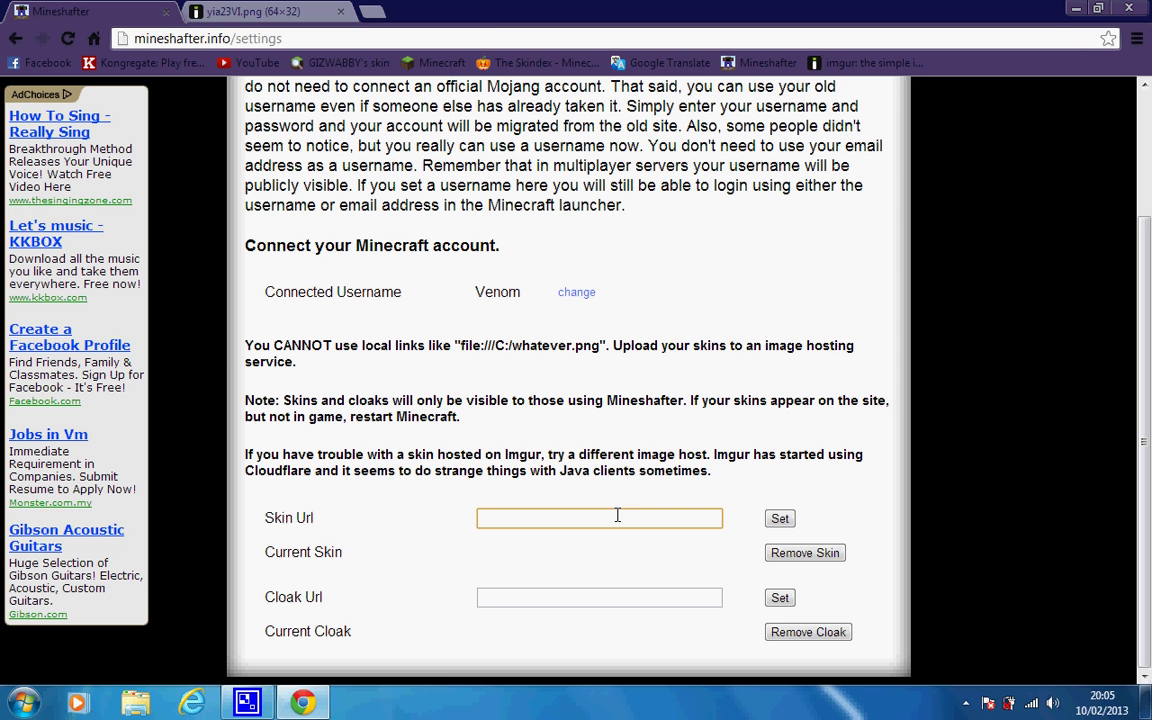
text(http://i.imgur.com/yia23Vl.png)
click(790, 526)
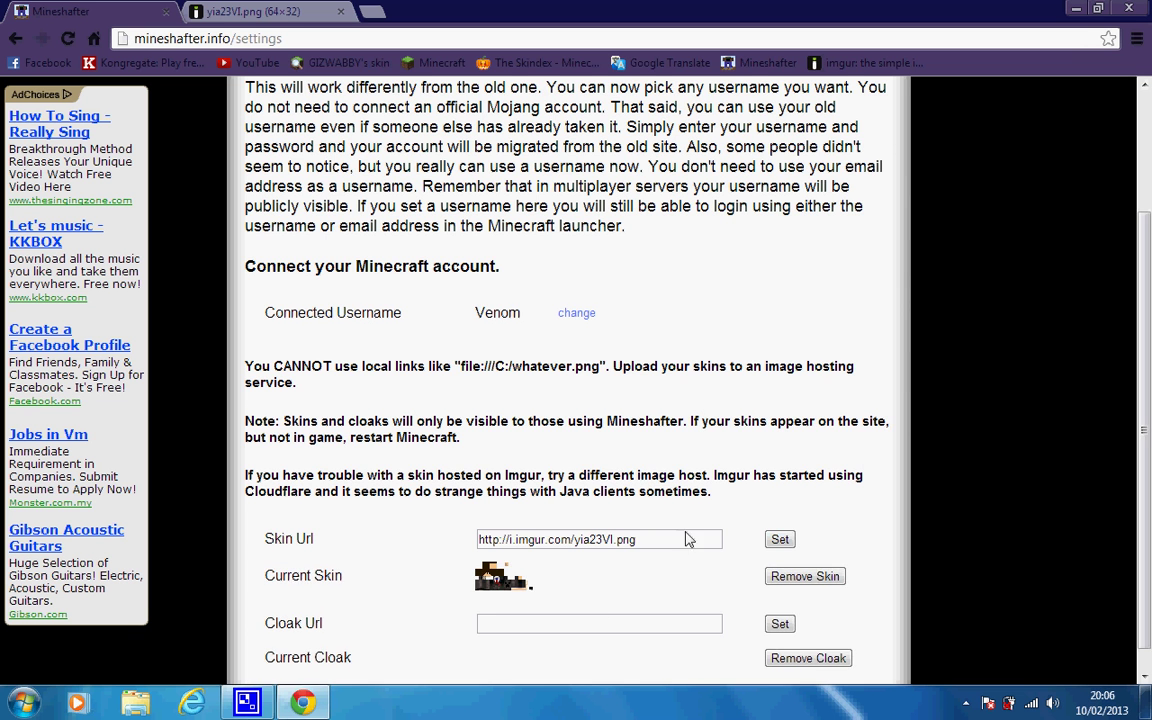
triple_click(648, 537)
key(BackSpace)
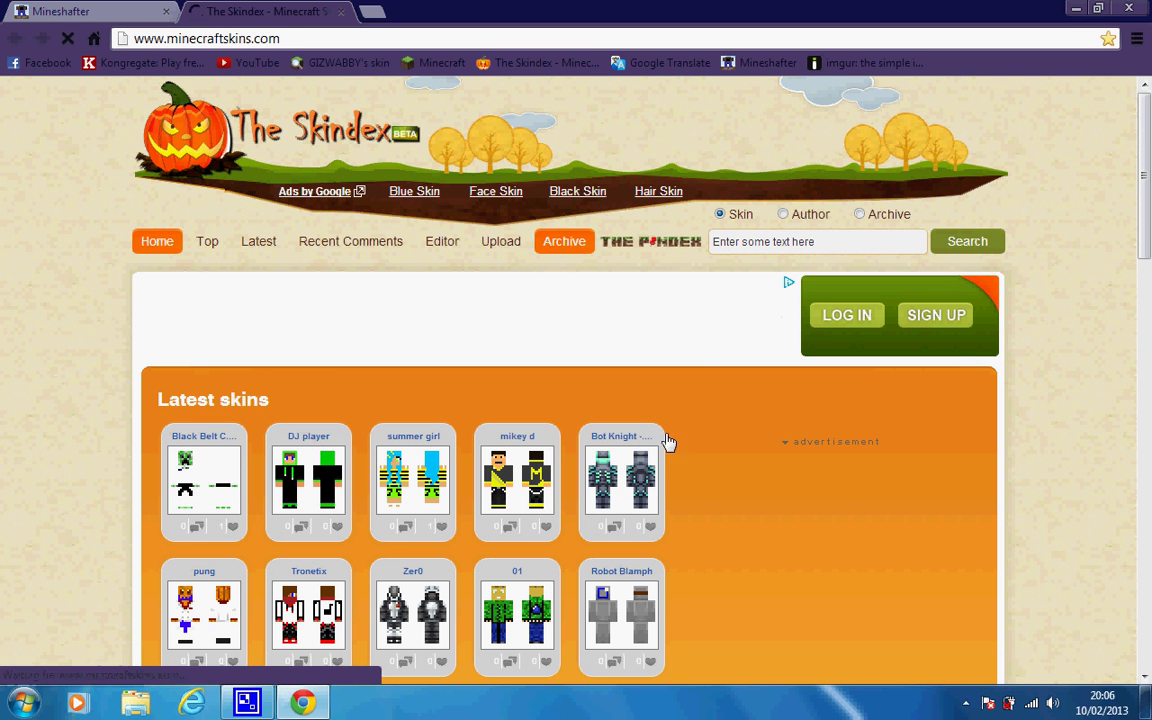
Search The Skindex for 'Minecon cape', retrying after a 'Minecon cape 2' query found nothing.
click(788, 250)
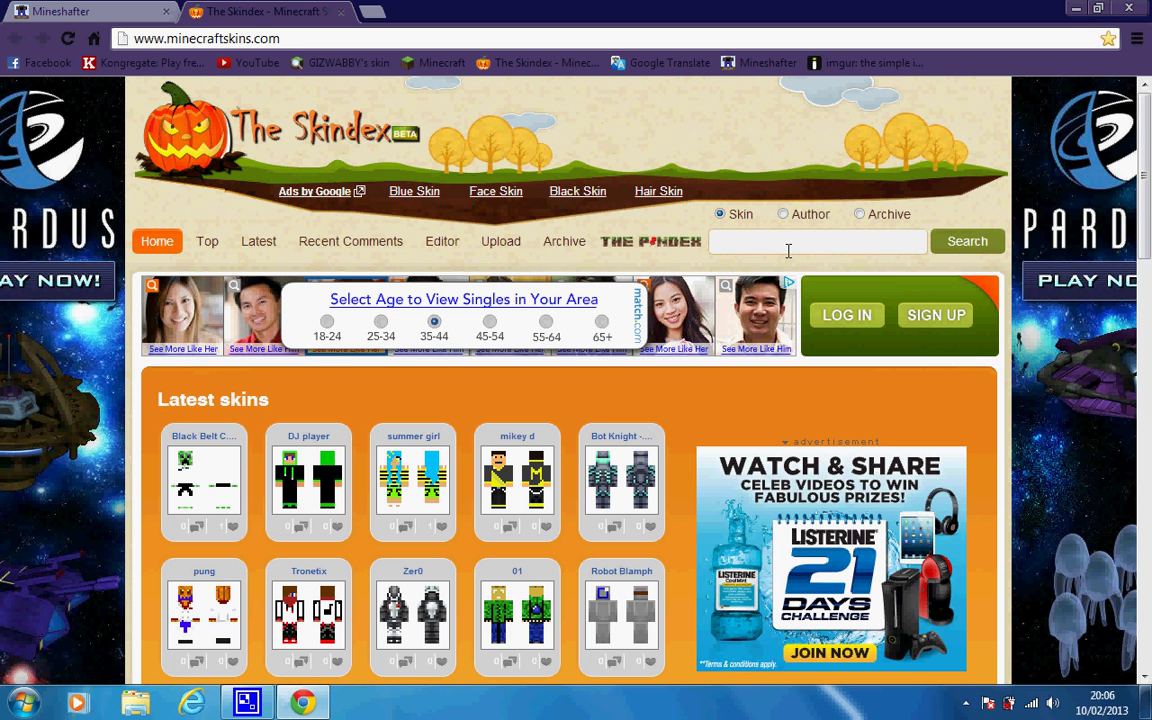
text(Minecon cap)
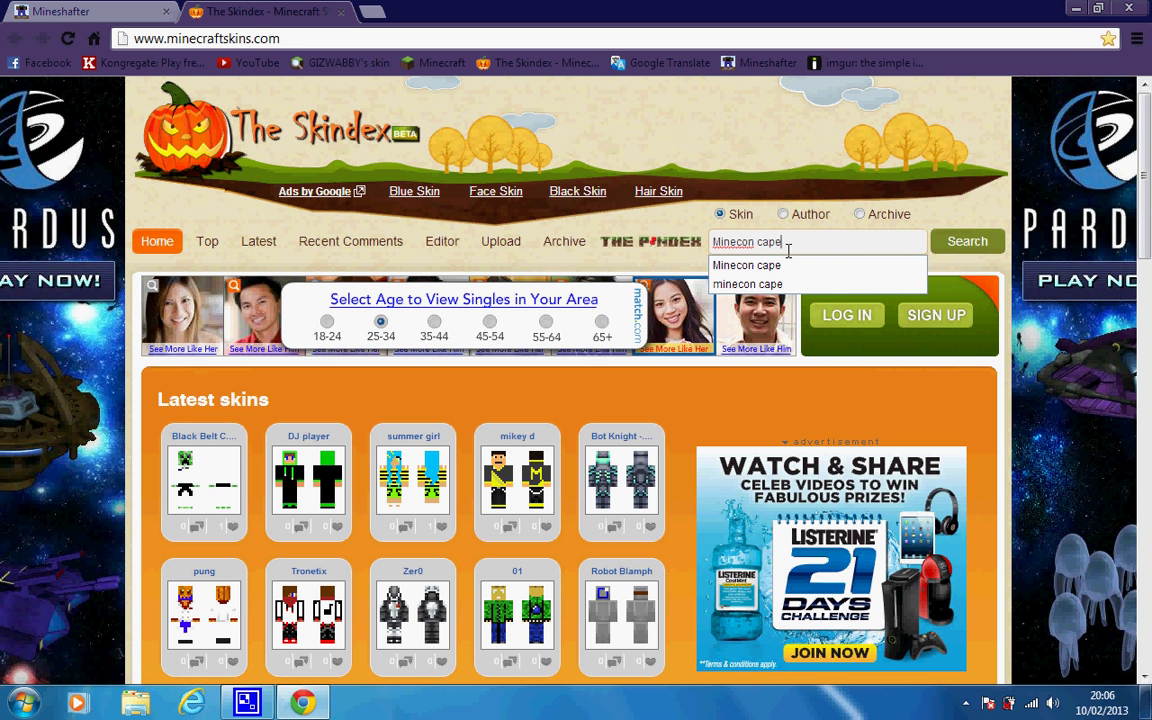
text(e)
key(Return)
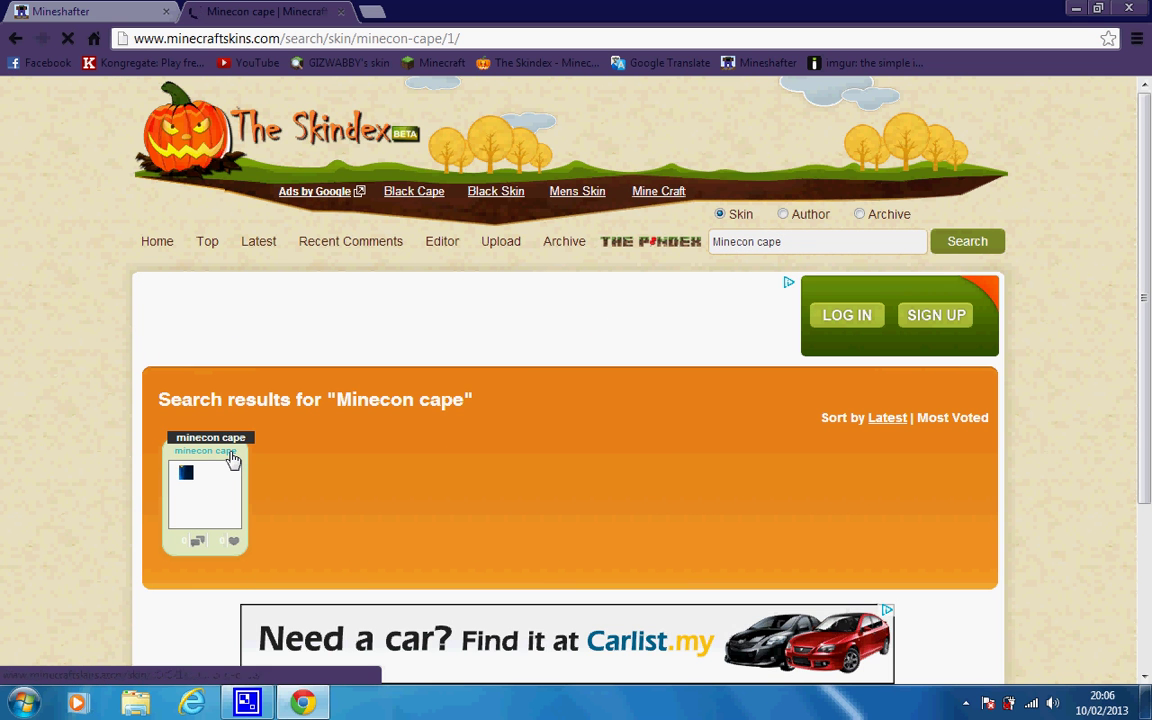
click(838, 236)
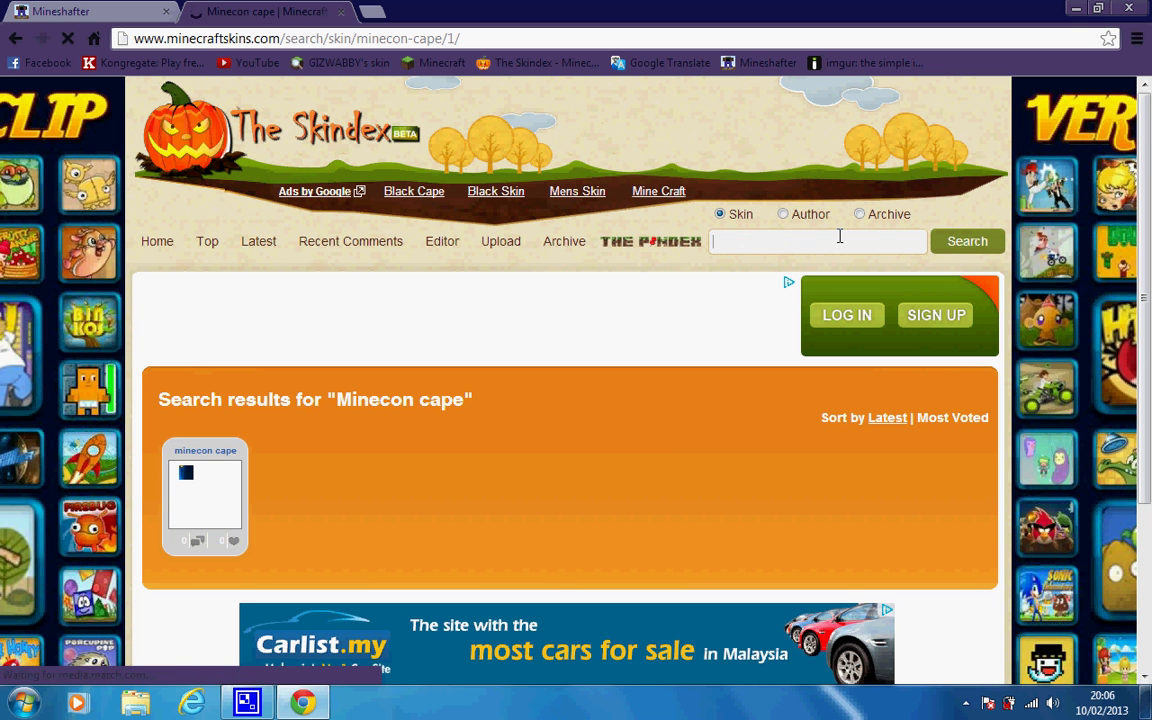
text(Minecon cape 2)
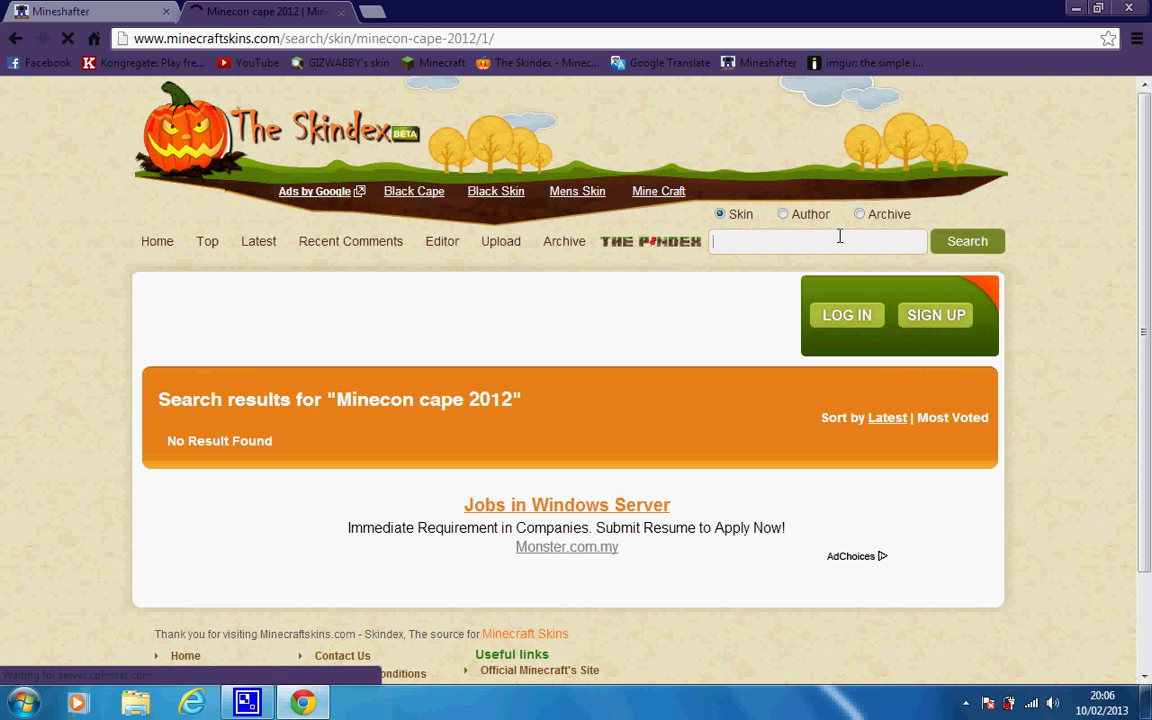
click(840, 237)
text(Mine)
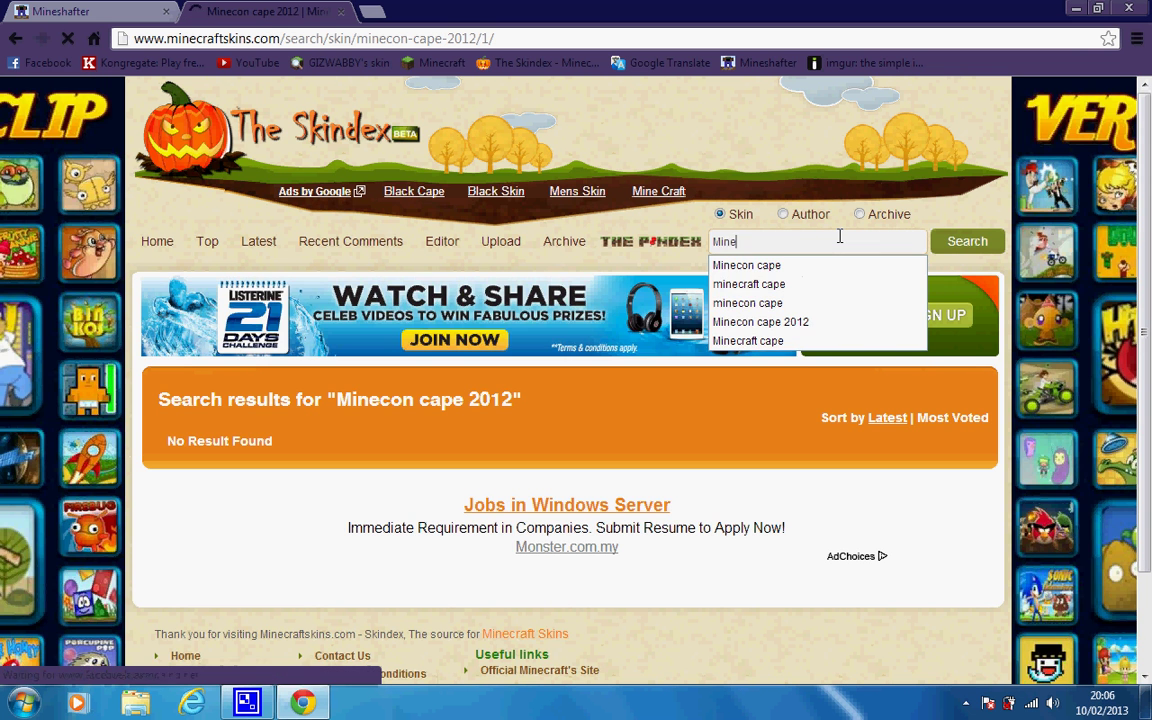
text(con c)
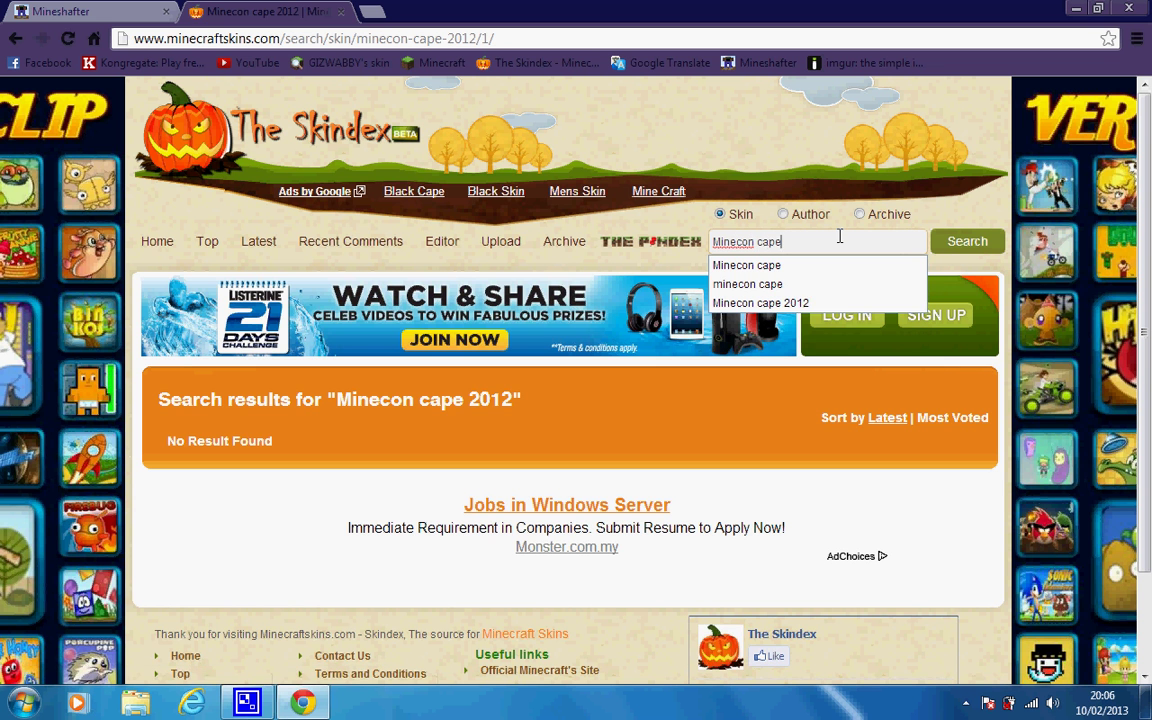
text(ape)
key(Return)
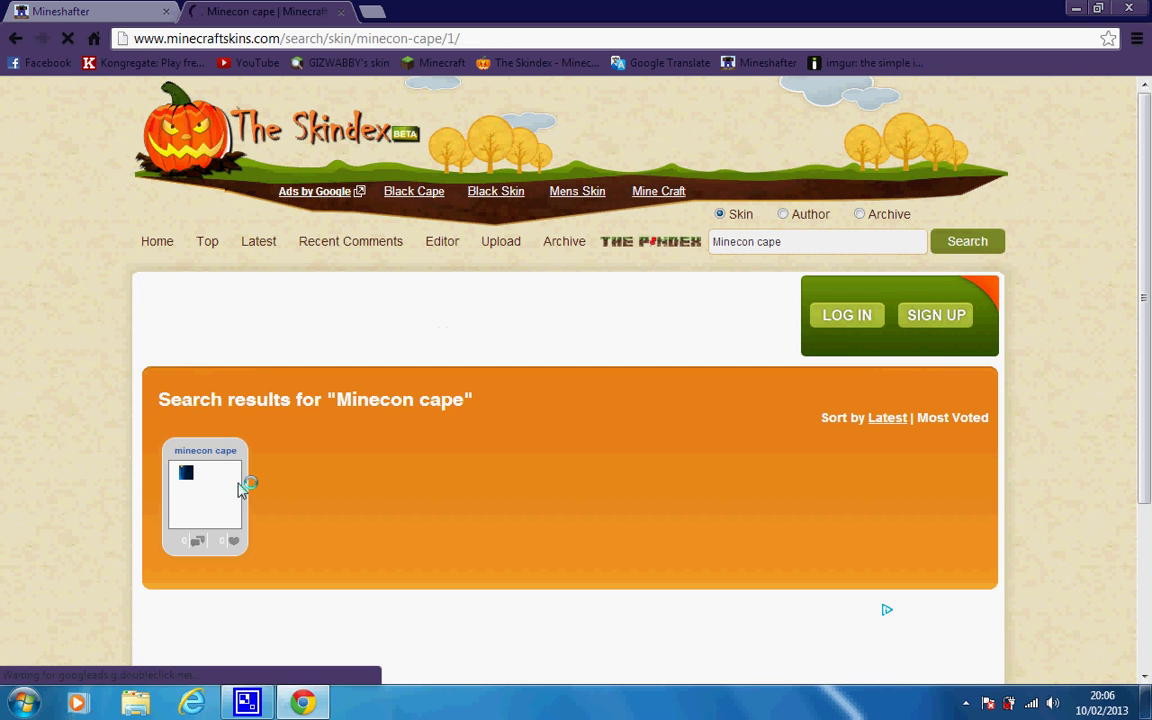
Open the minecon cape skin page and copy its full Image Link embed code.
click(216, 494)
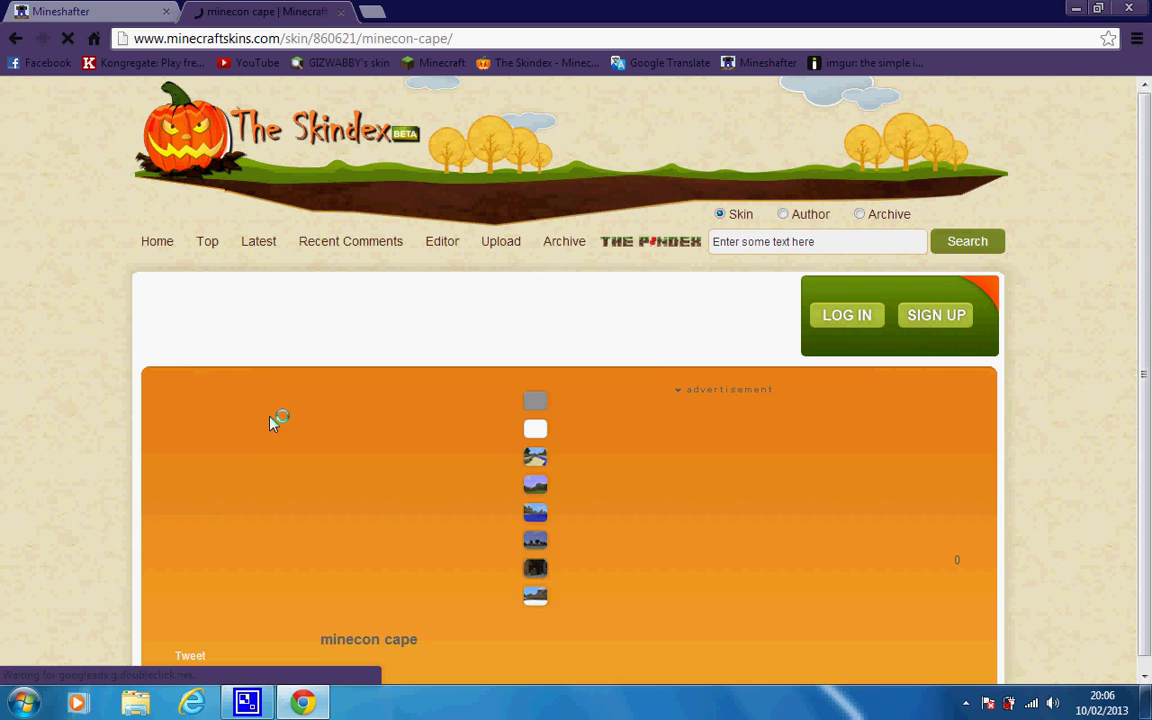
scroll(978, 512, down, 2)
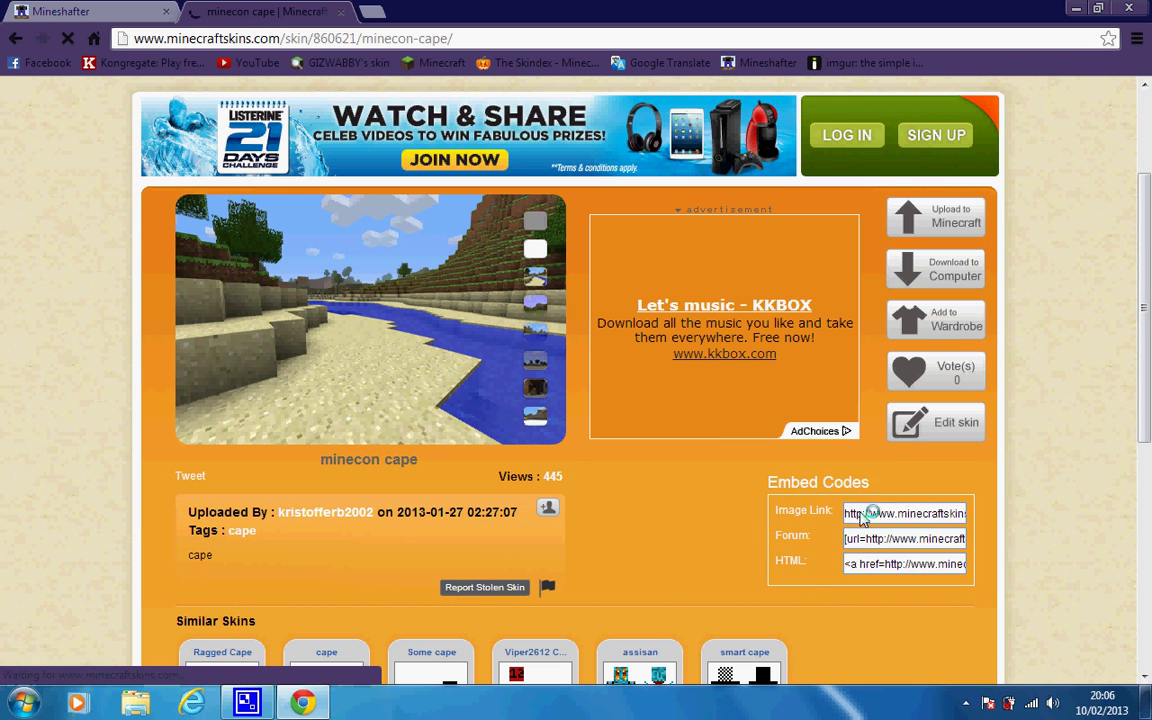
mouse_move(866, 513)
mouse_down()
mouse_move(966, 513)
mouse_move(961, 524)
mouse_up()
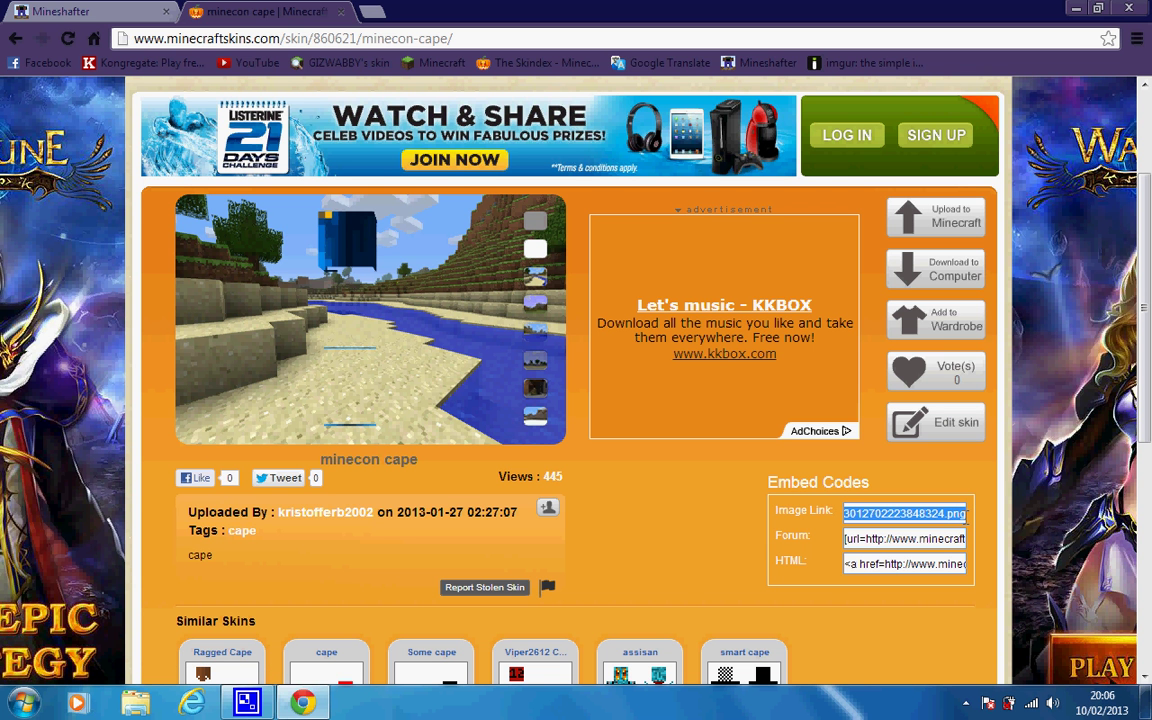
Paste the cape link into Mineshafter's Cloak Url, set it, and clear the field.
key(ctrl+Tab)
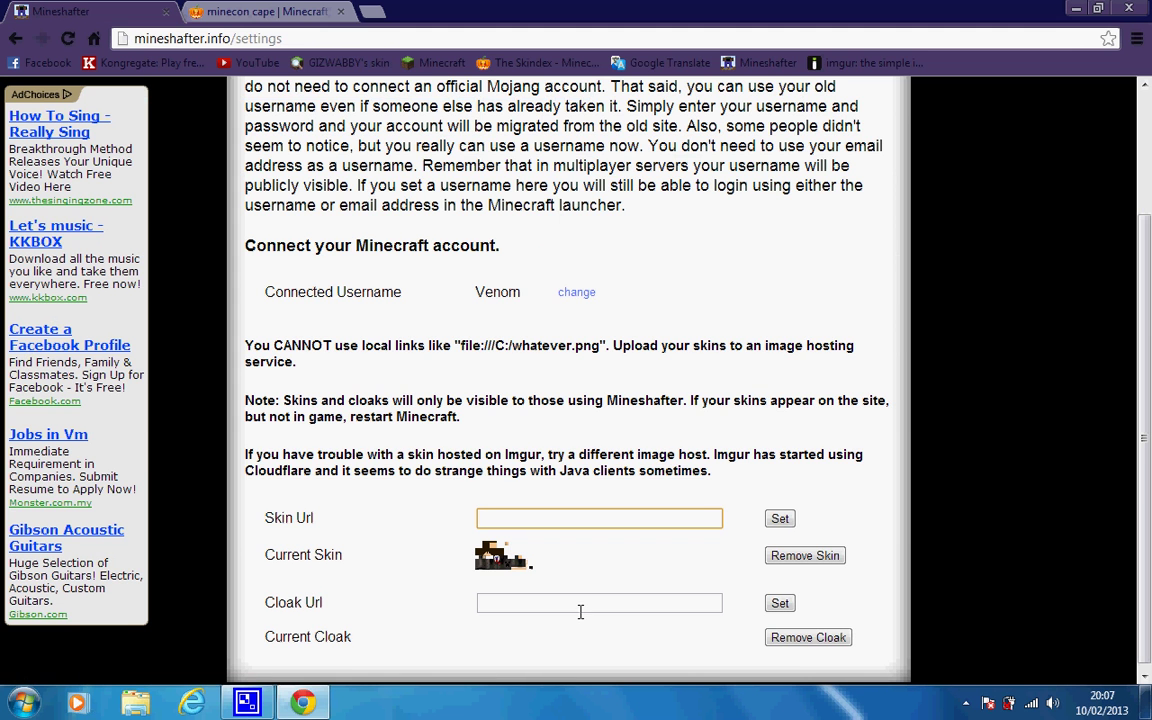
click(581, 609)
key(ctrl+v)
click(786, 605)
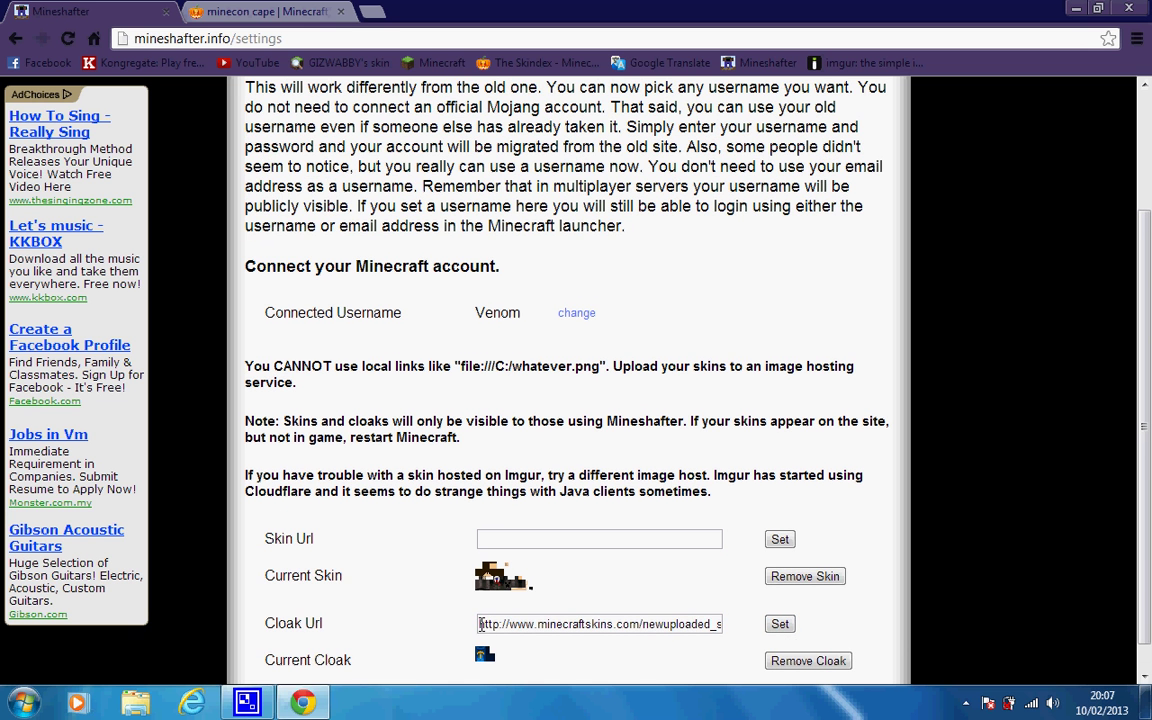
drag(478, 624, 888, 628)
key(ctrl+x)
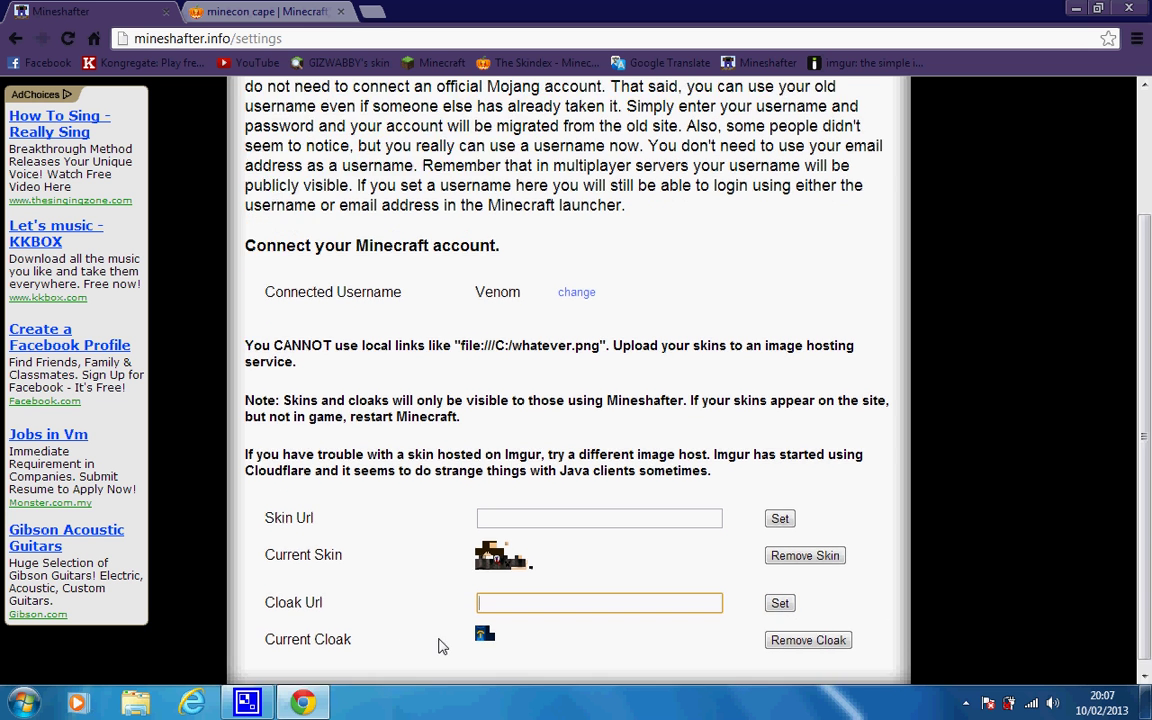
Close the Skindex cape tab and return to Mineshafter's settings.
click(260, 10)
key(ctrl+w)
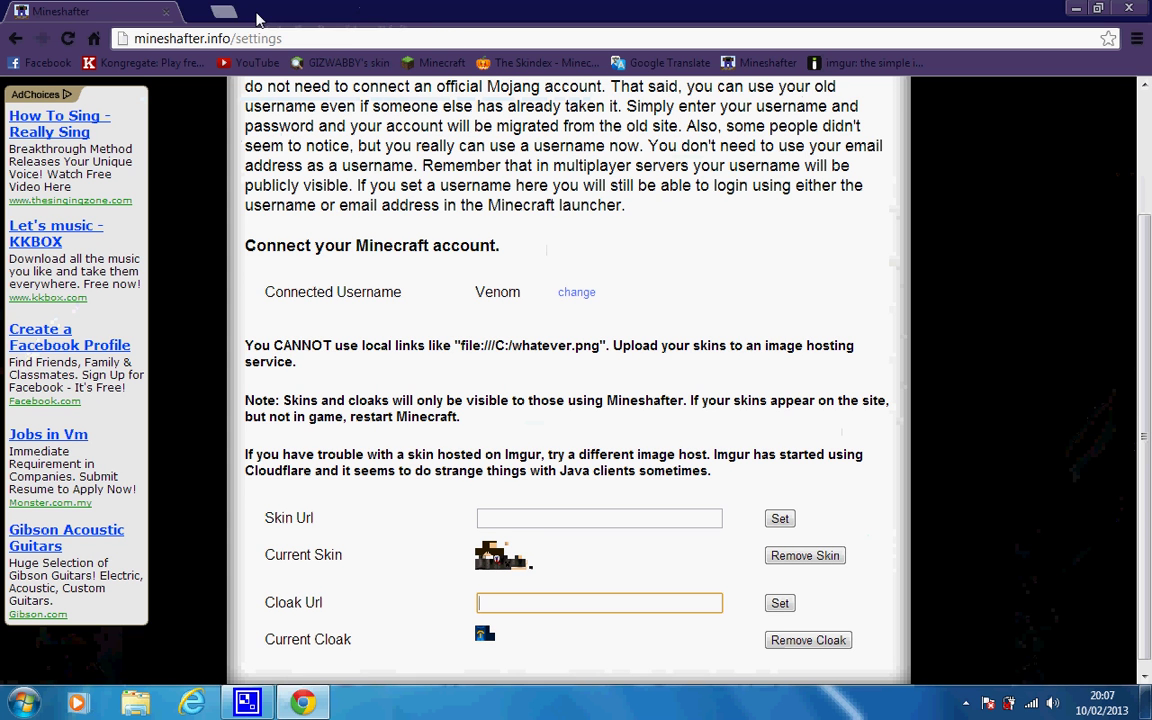
click(988, 483)
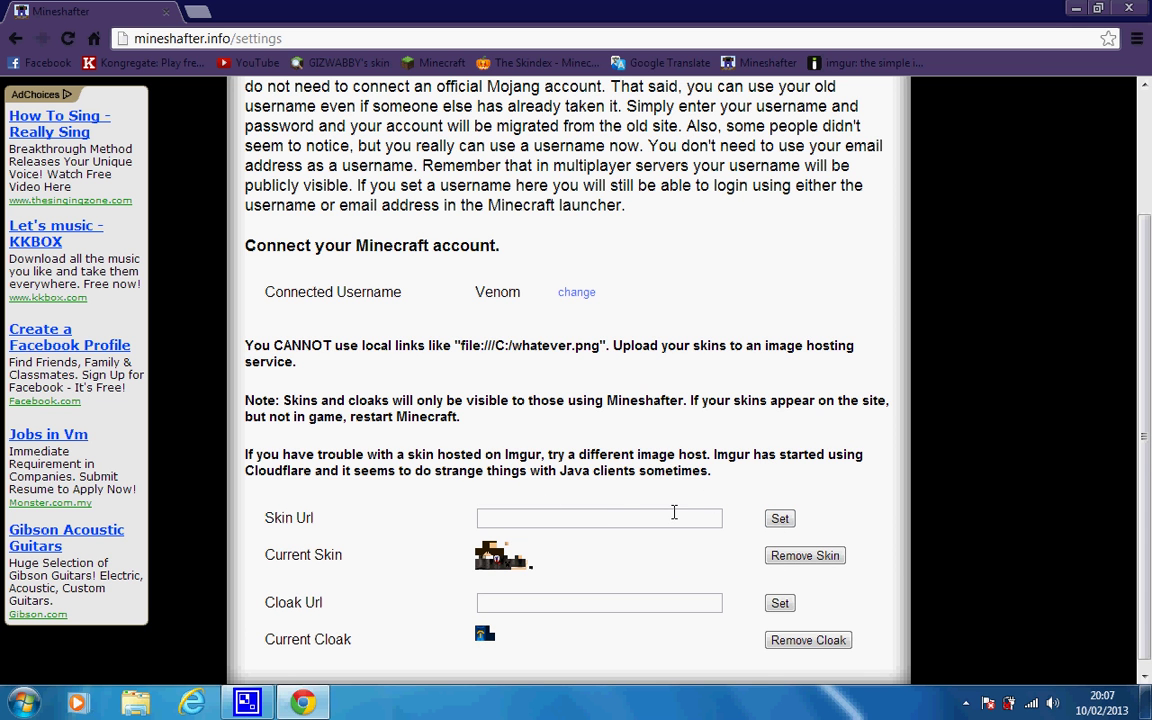
Open The Skindex bookmark in a new tab and open the Gartidas skin from Latest skins.
middle_click(580, 66)
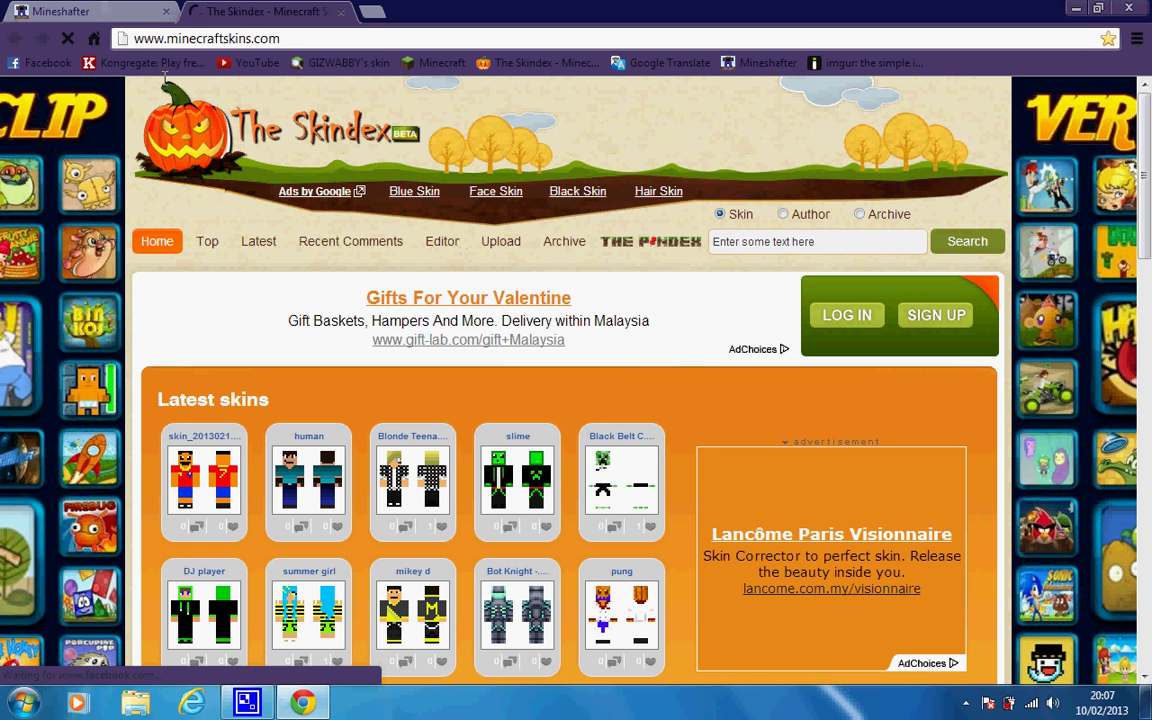
scroll(497, 645, down, 3)
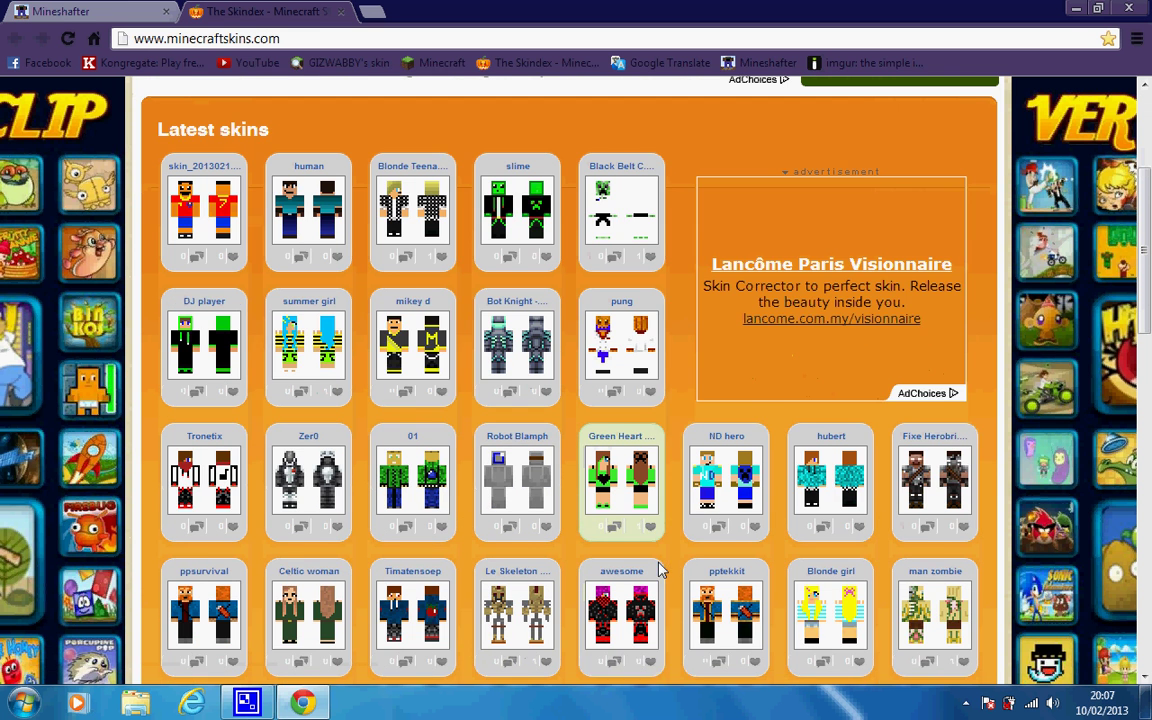
scroll(883, 600, down, 2)
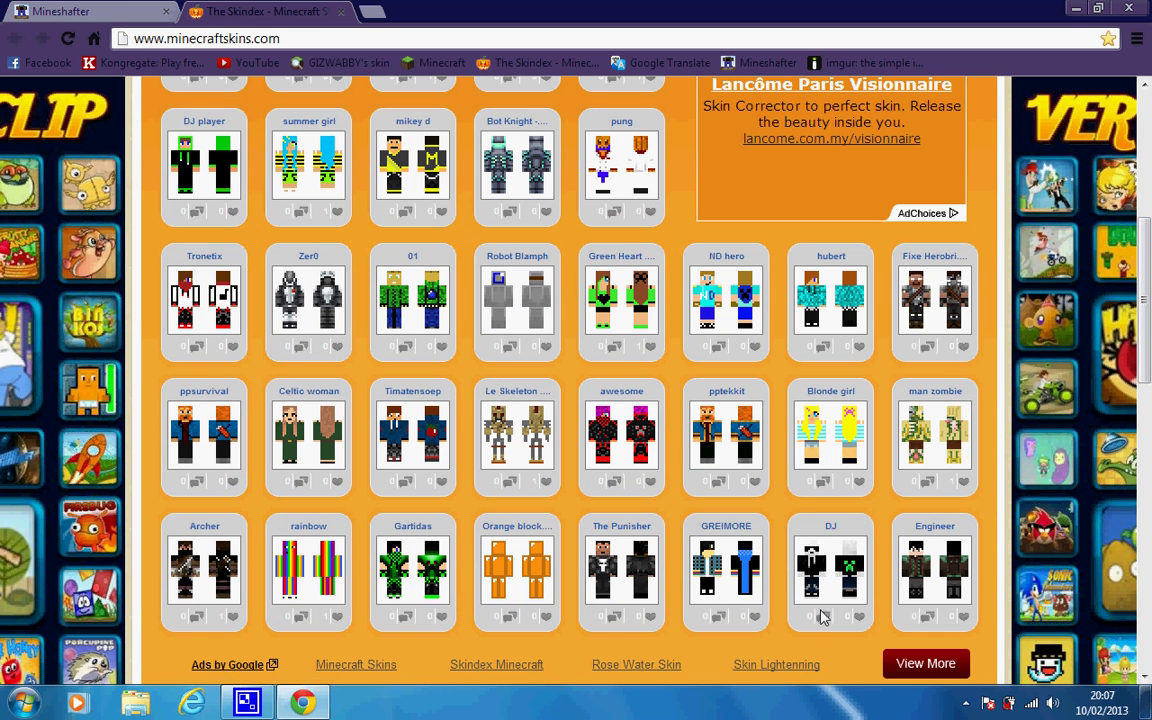
click(432, 574)
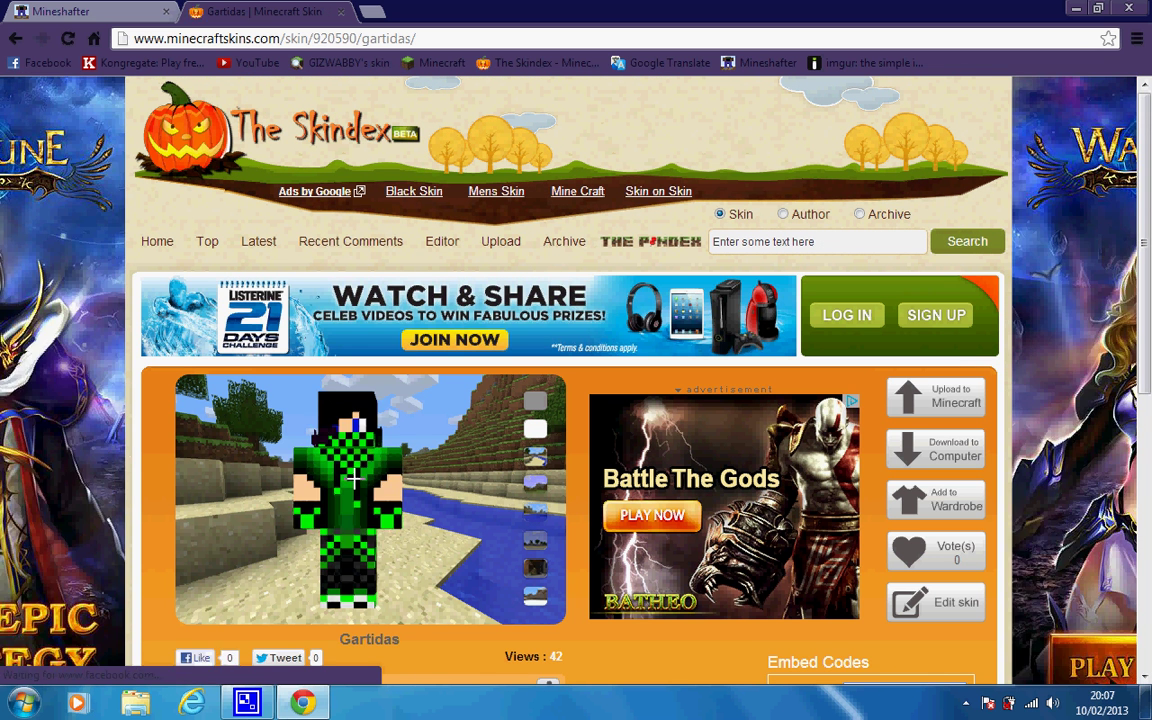
Download the Gartidas skin to the computer as a .png.
click(952, 456)
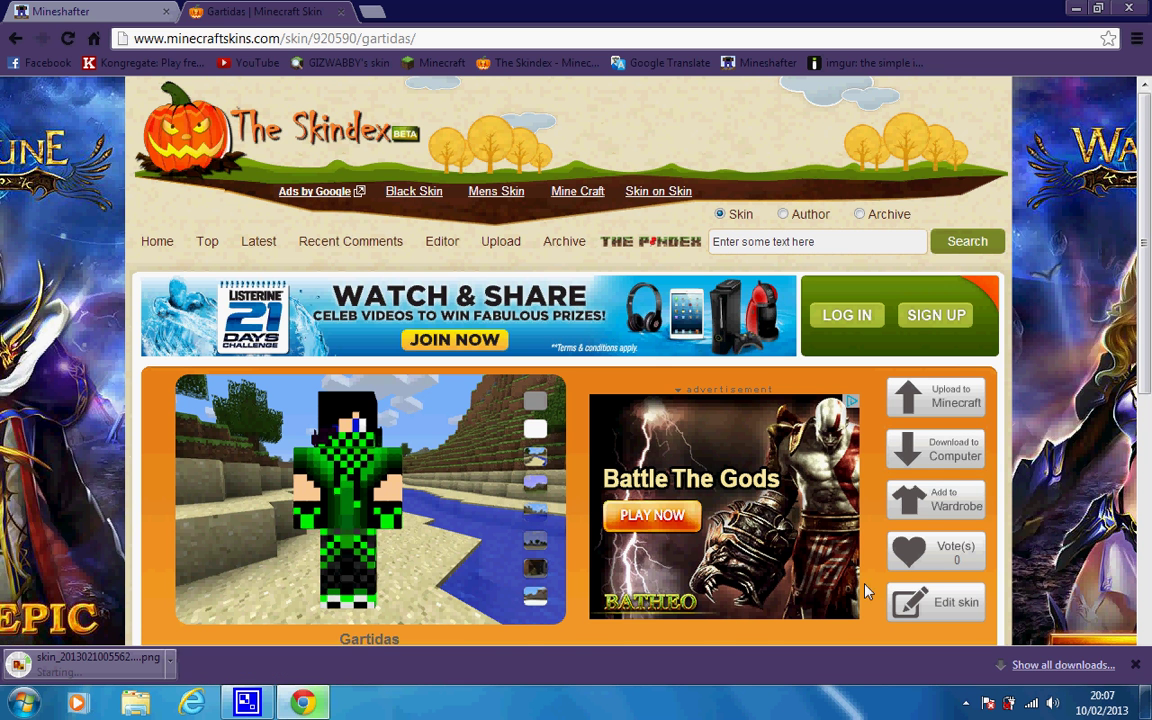
scroll(866, 591, down, 5)
scroll(848, 428, up, 3)
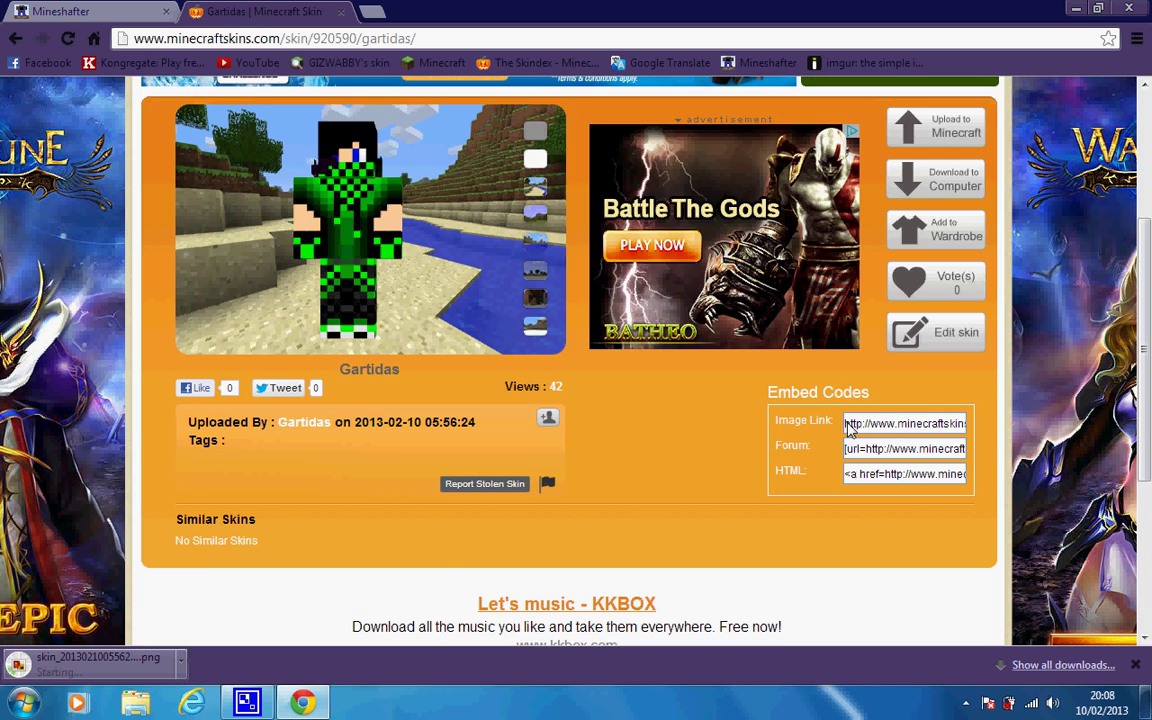
Highlight the Gartidas skin's image-link embed code, glancing at the Mineshafter settings tab.
drag(849, 428, 968, 423)
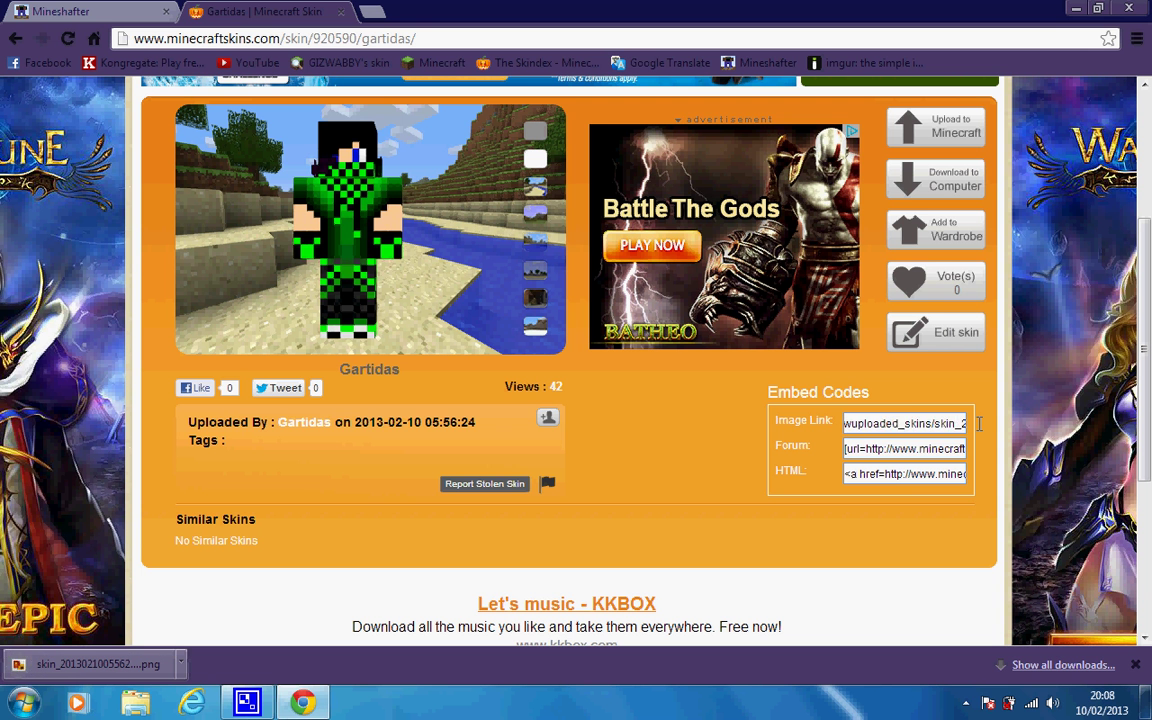
click(968, 423)
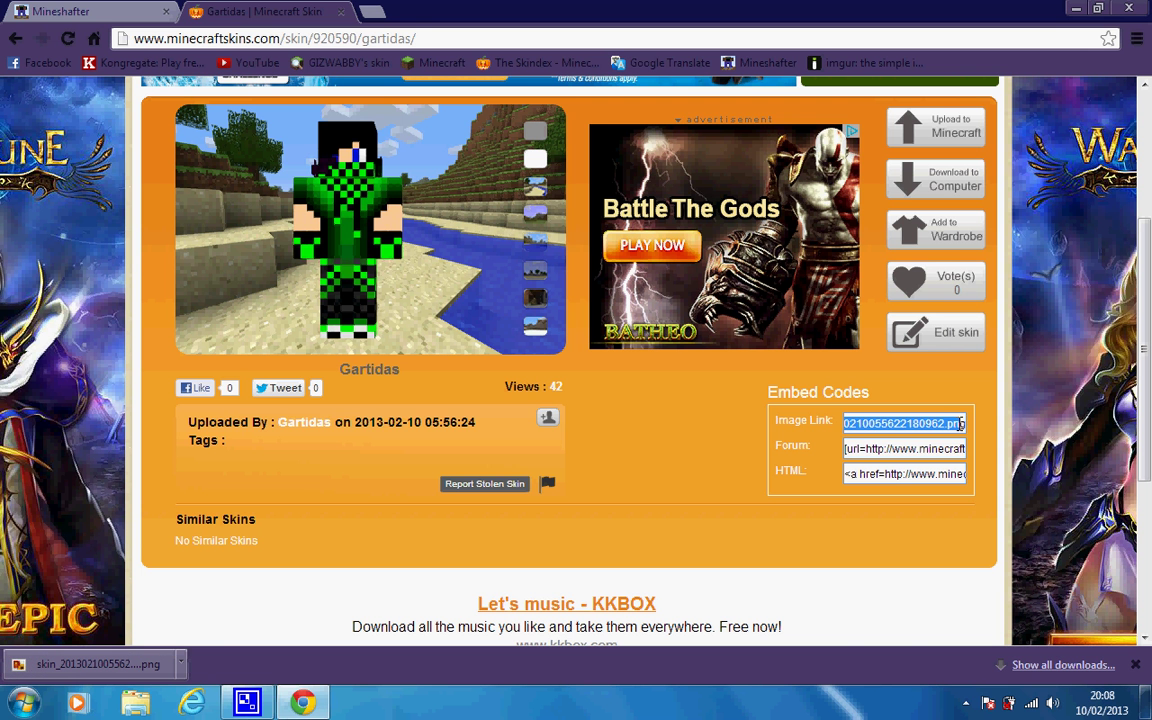
key(ctrl+Tab)
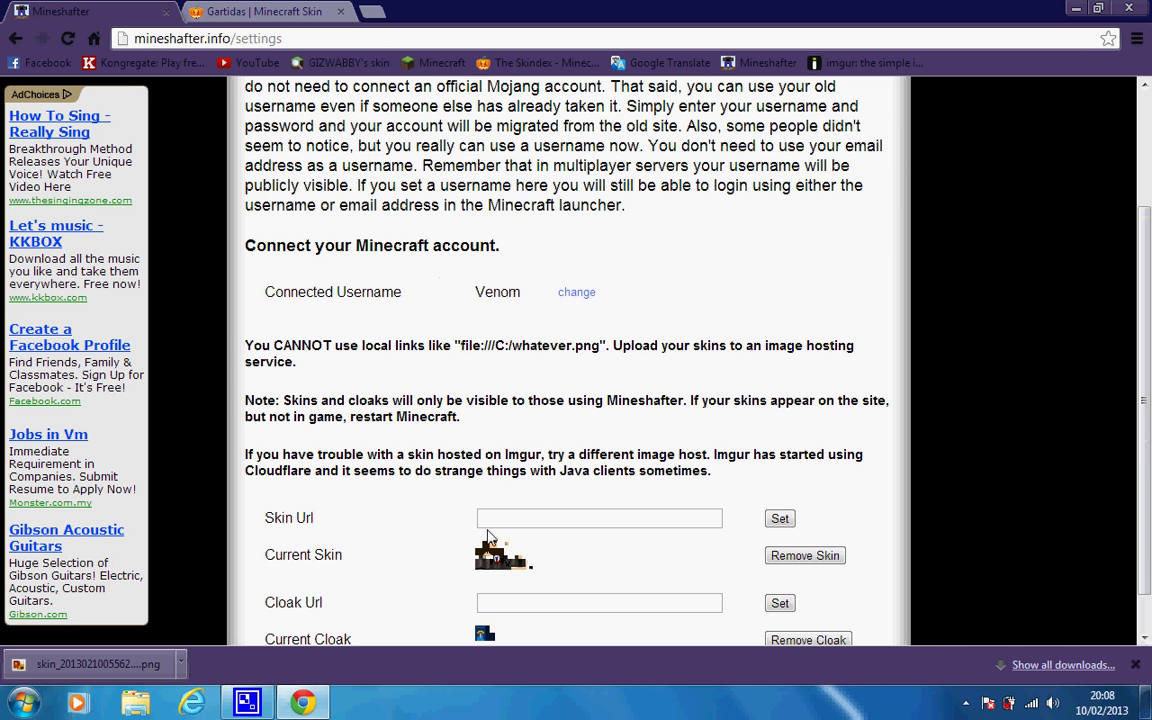
click(247, 15)
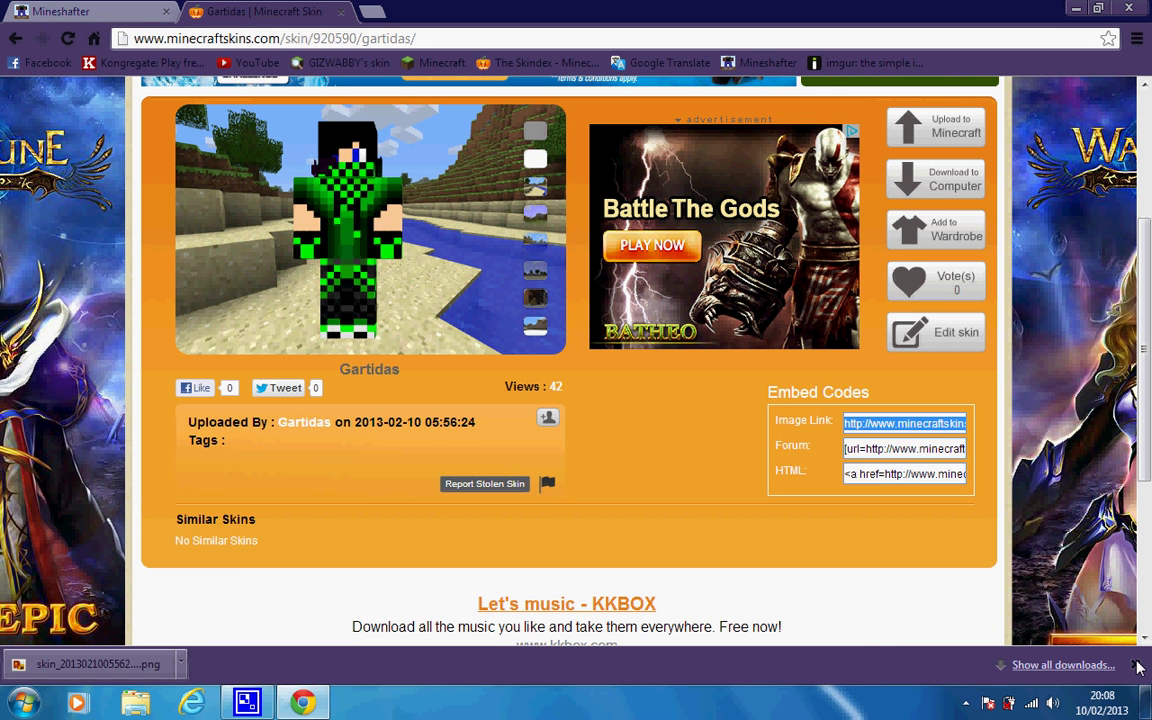
Cycle the Gartidas preview through plain, scenery, water and dusky terrain backgrounds.
scroll(448, 346, up, 3)
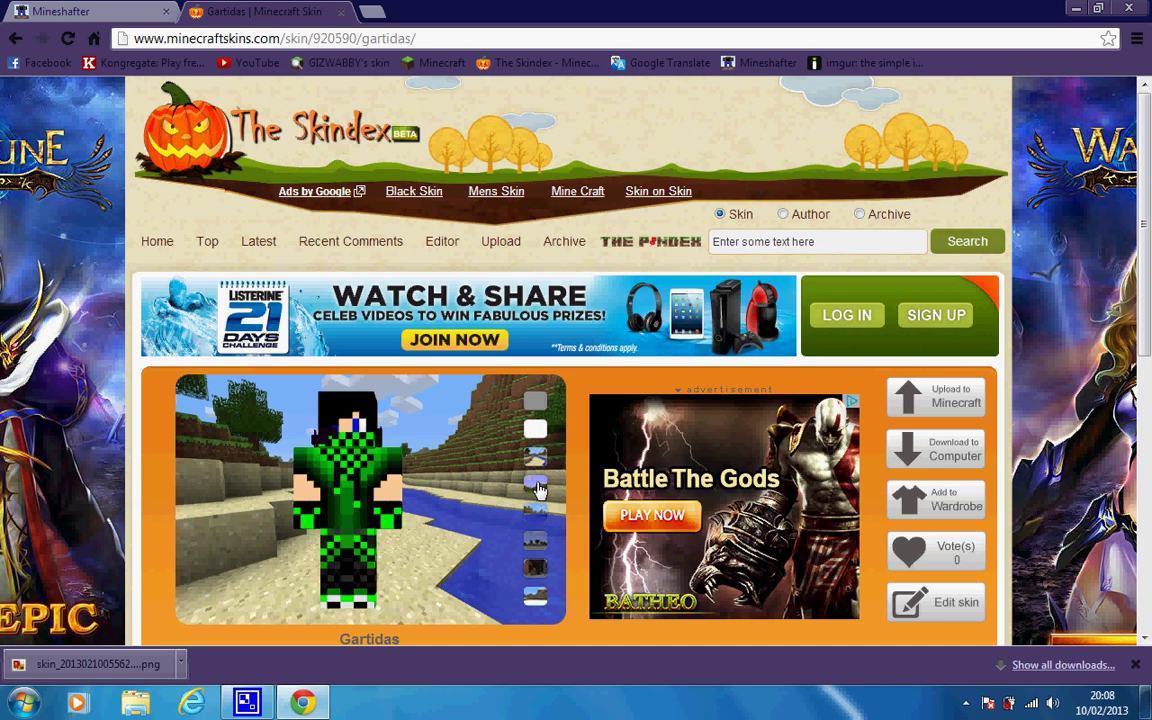
scroll(488, 441, down, 2)
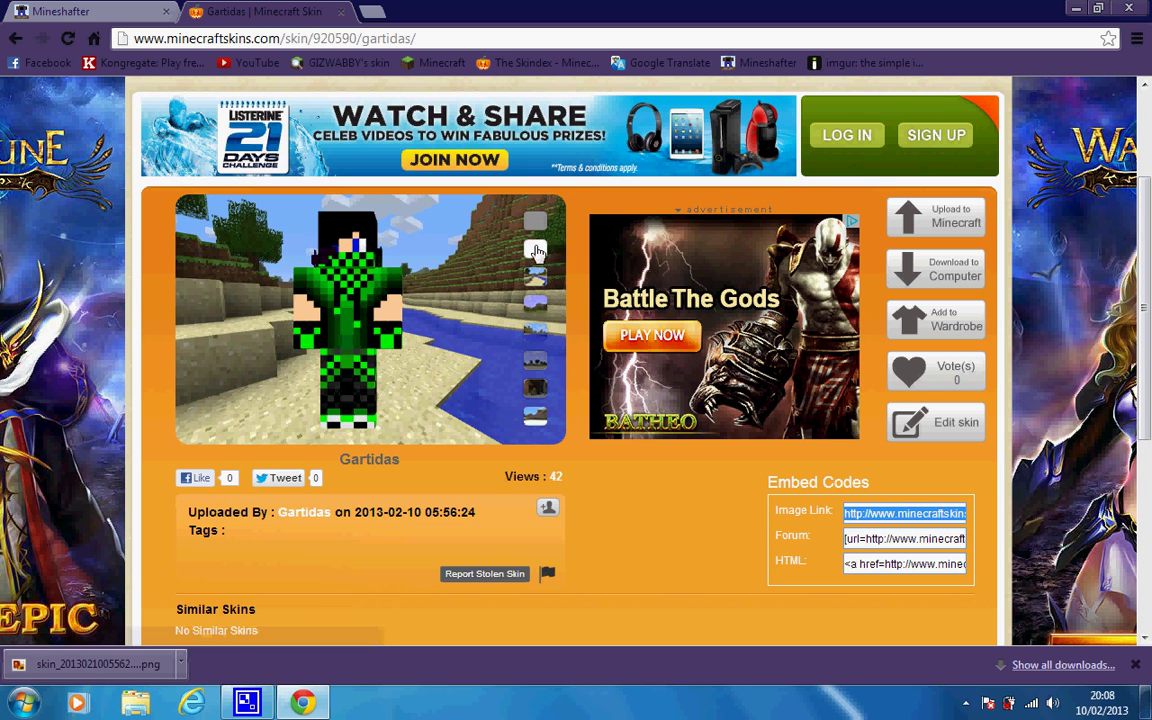
click(536, 222)
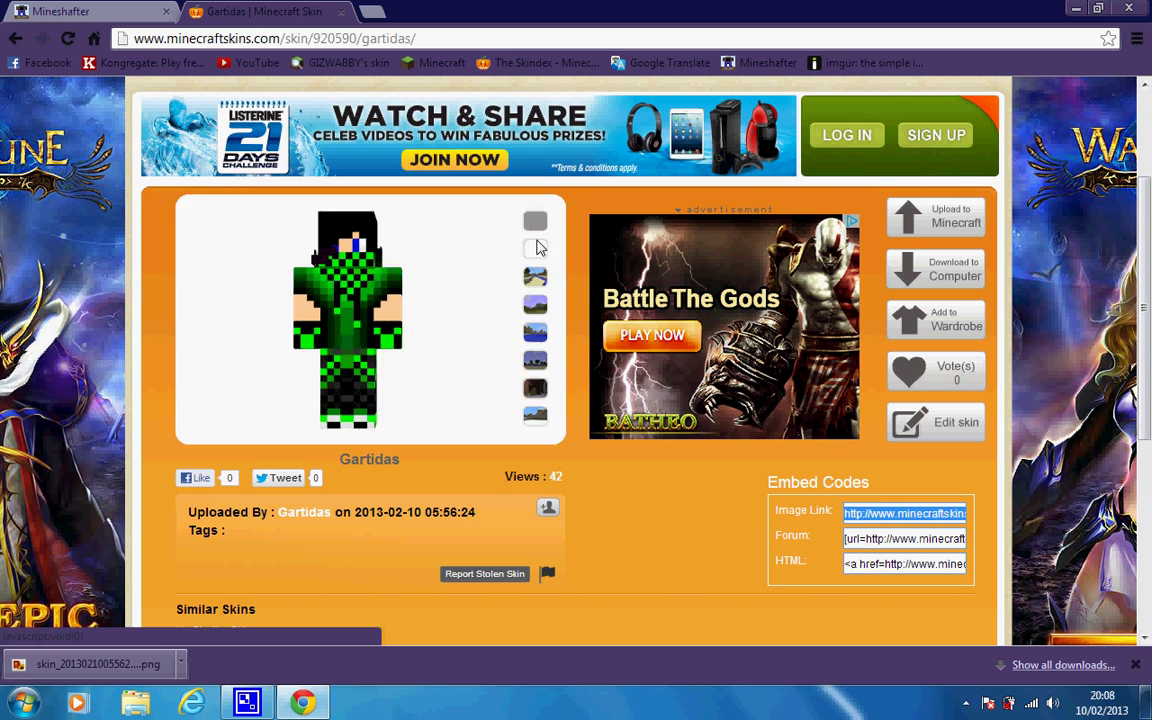
click(538, 310)
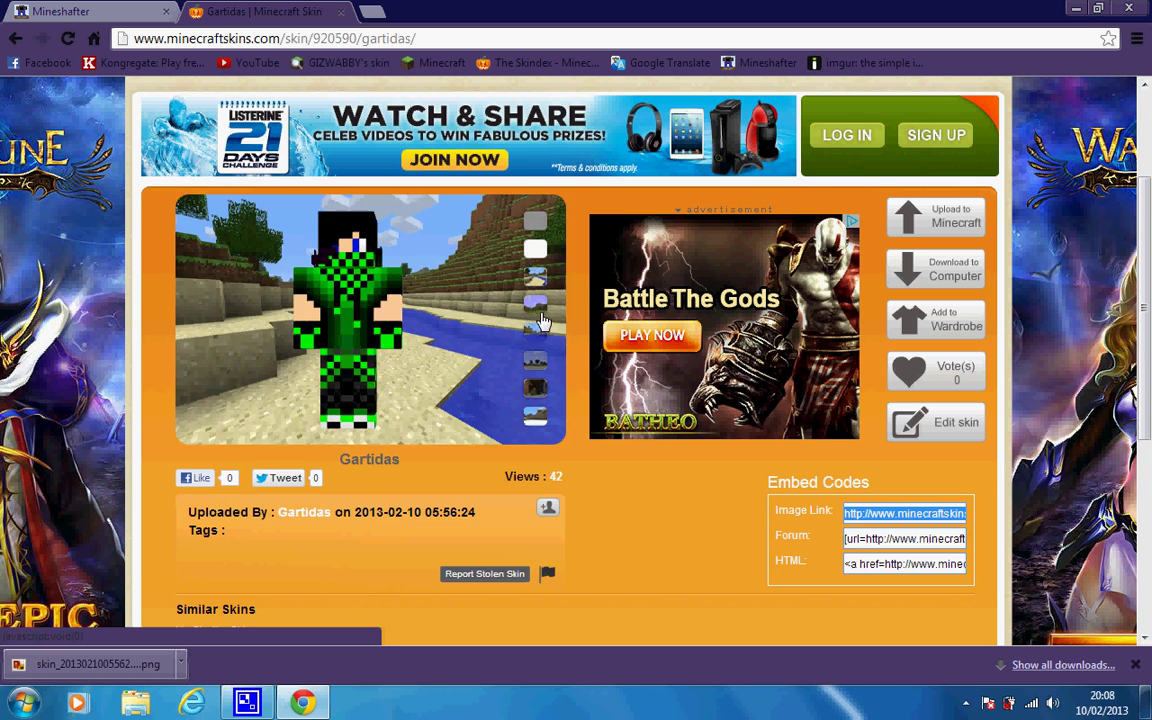
click(537, 365)
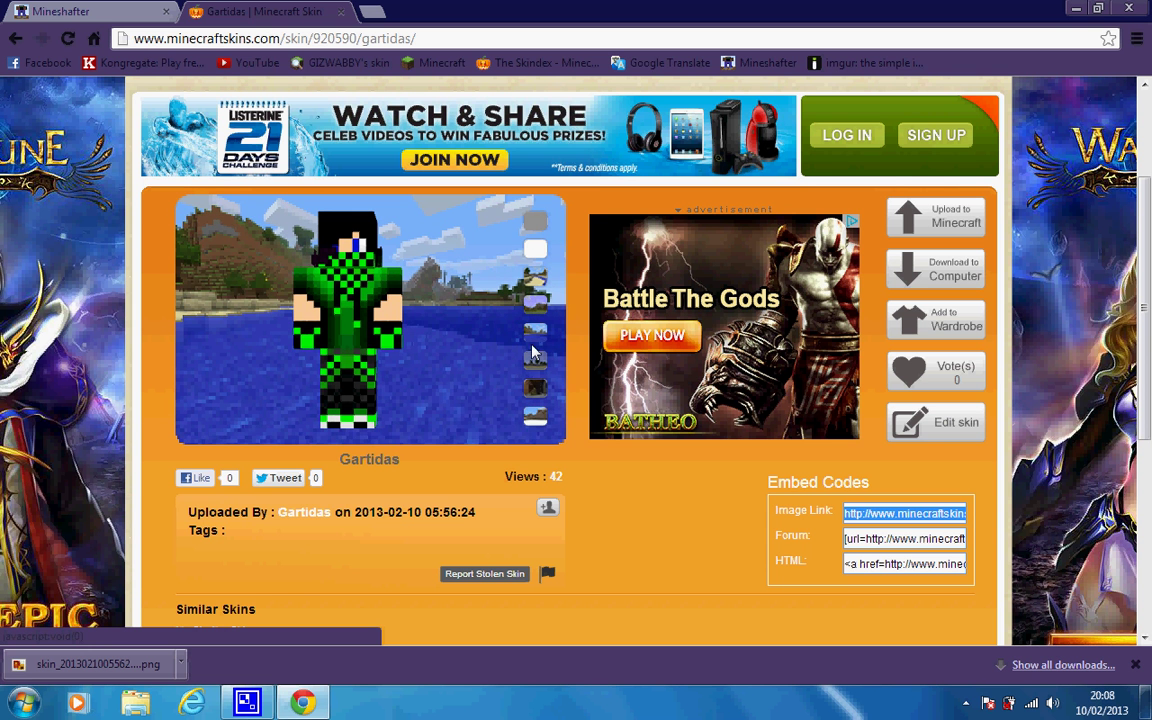
click(530, 388)
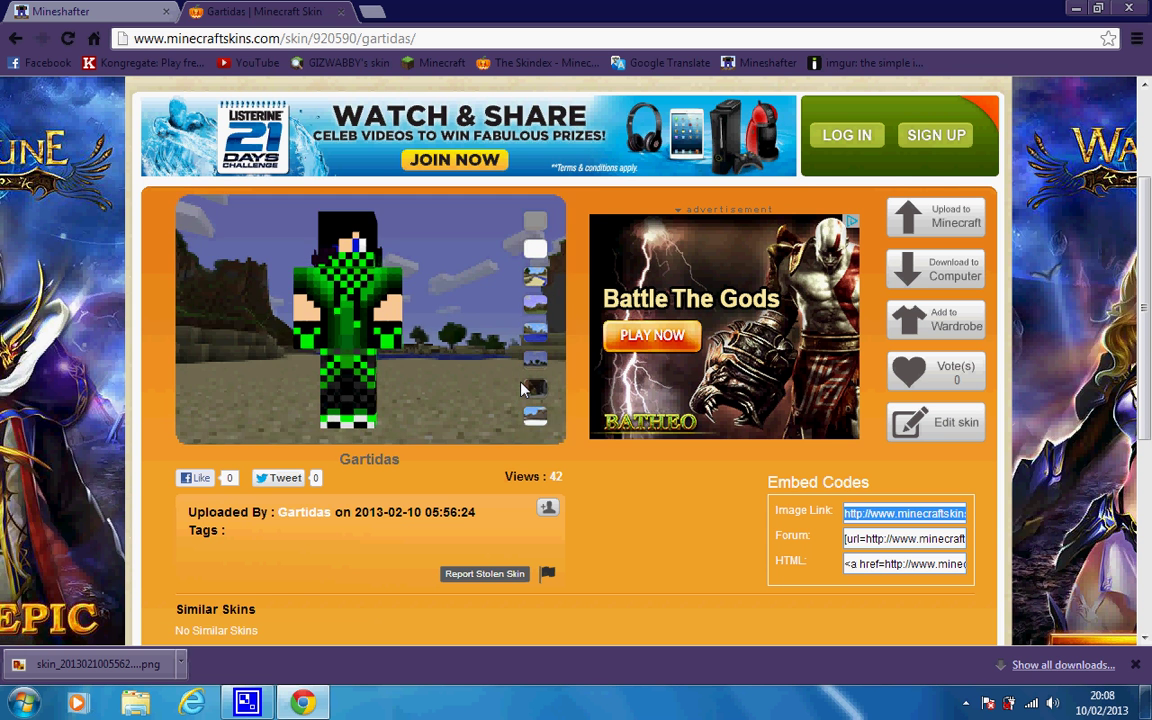
Minimize Chrome and refresh the Windows desktop four times from its right-click menu.
click(1076, 8)
right_click(746, 31)
click(796, 84)
right_click(790, 74)
click(820, 121)
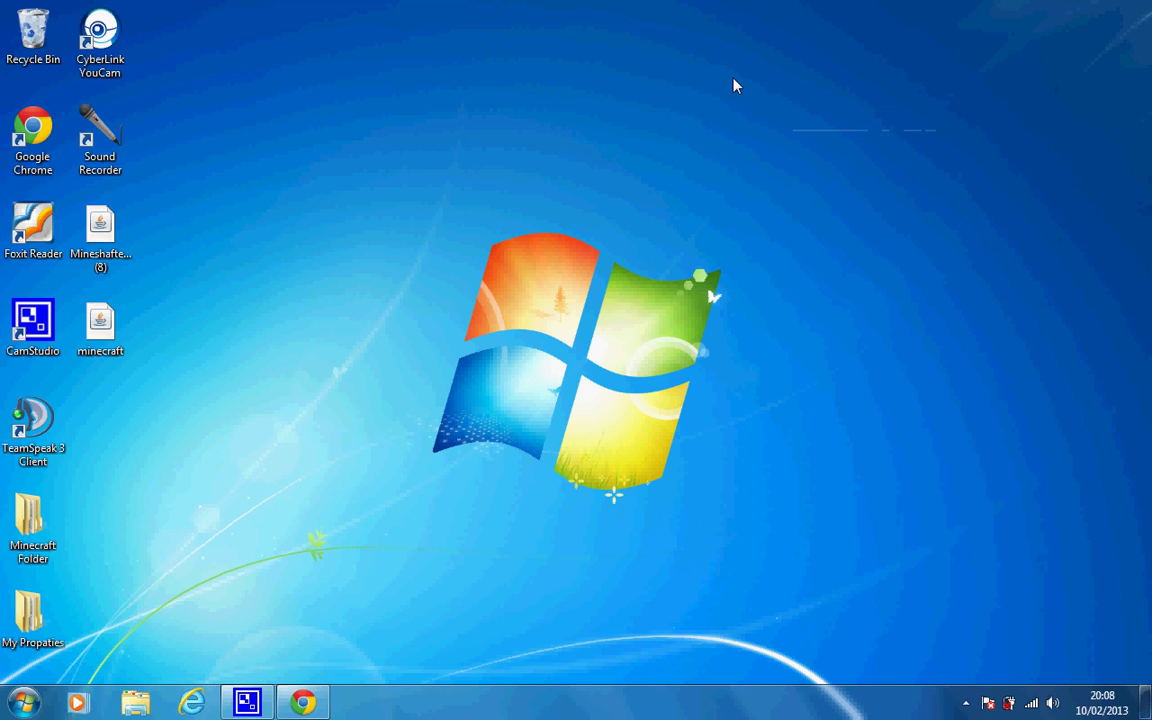
right_click(734, 78)
click(810, 123)
right_click(647, 64)
click(716, 107)
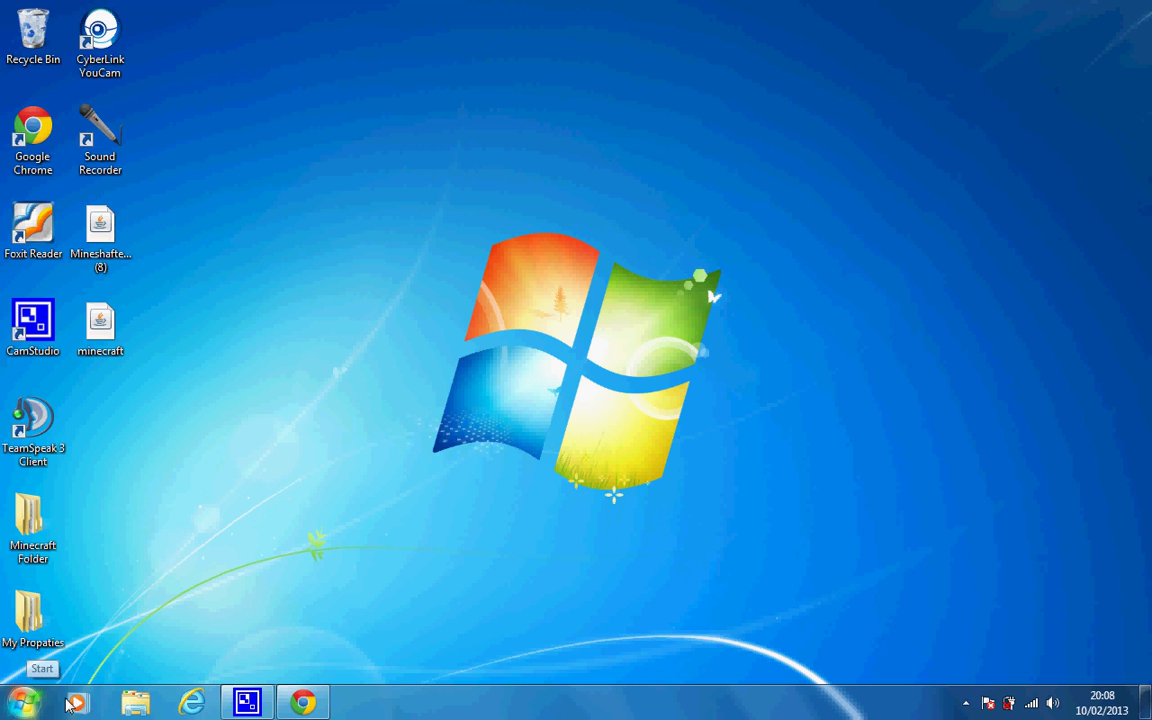